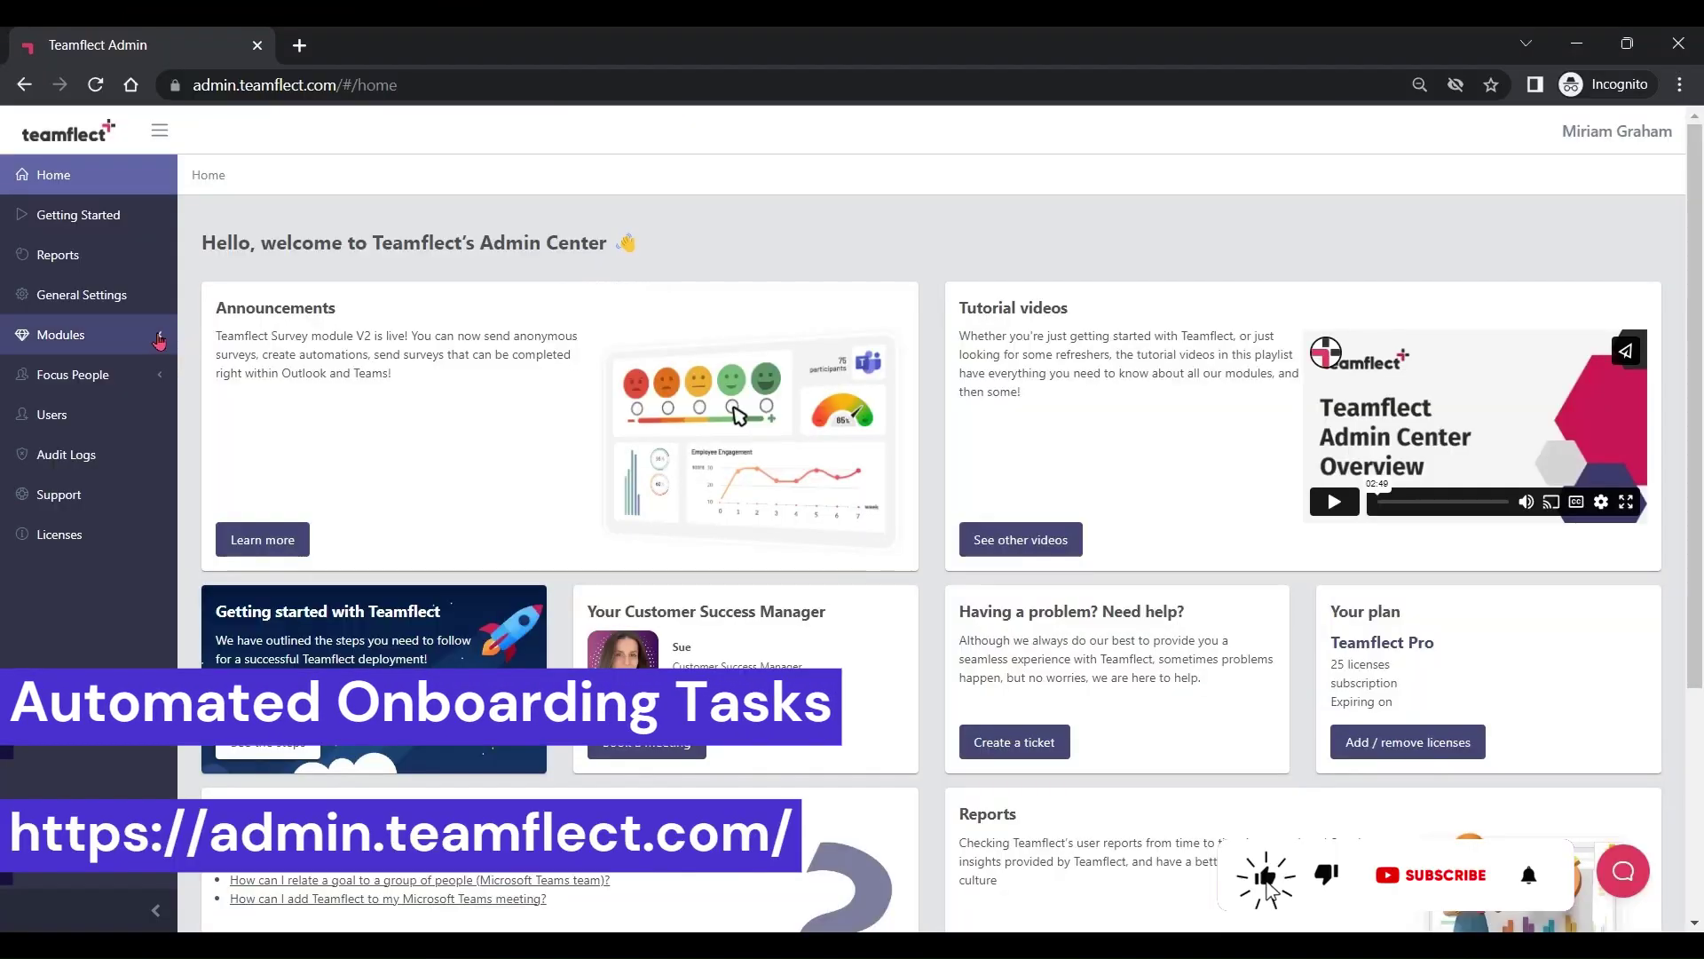
Step: Review the existing HR Dept. and Sales Dept. task groups in the Tasks module
click(158, 339)
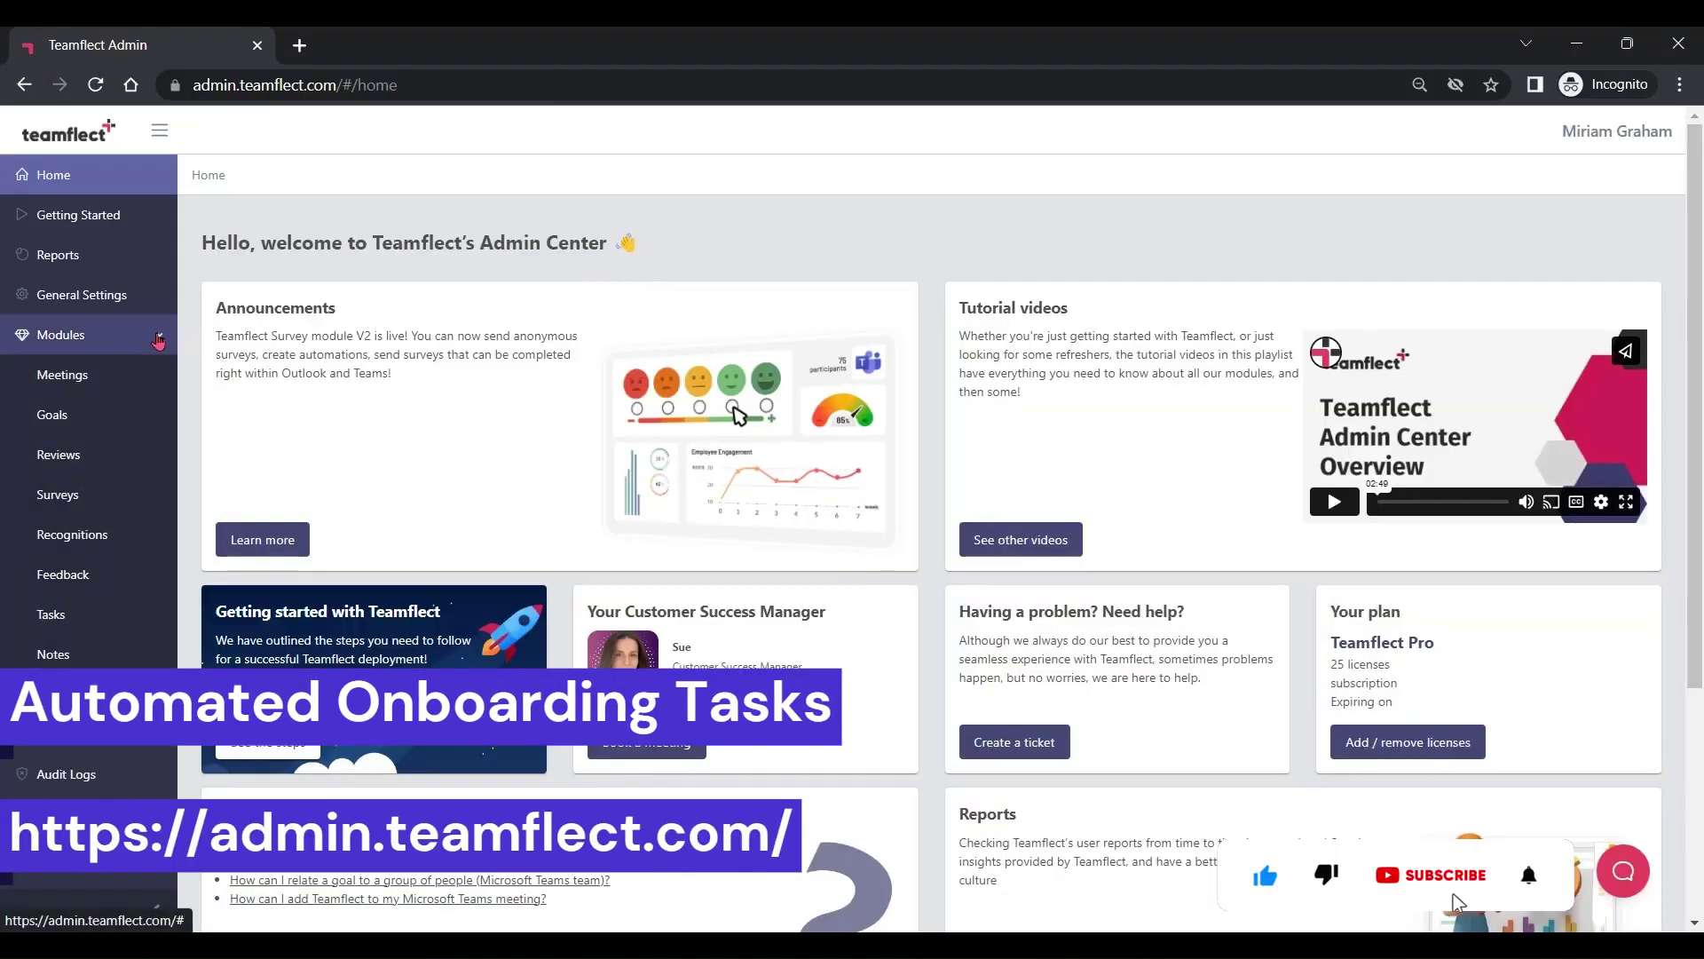
click(84, 613)
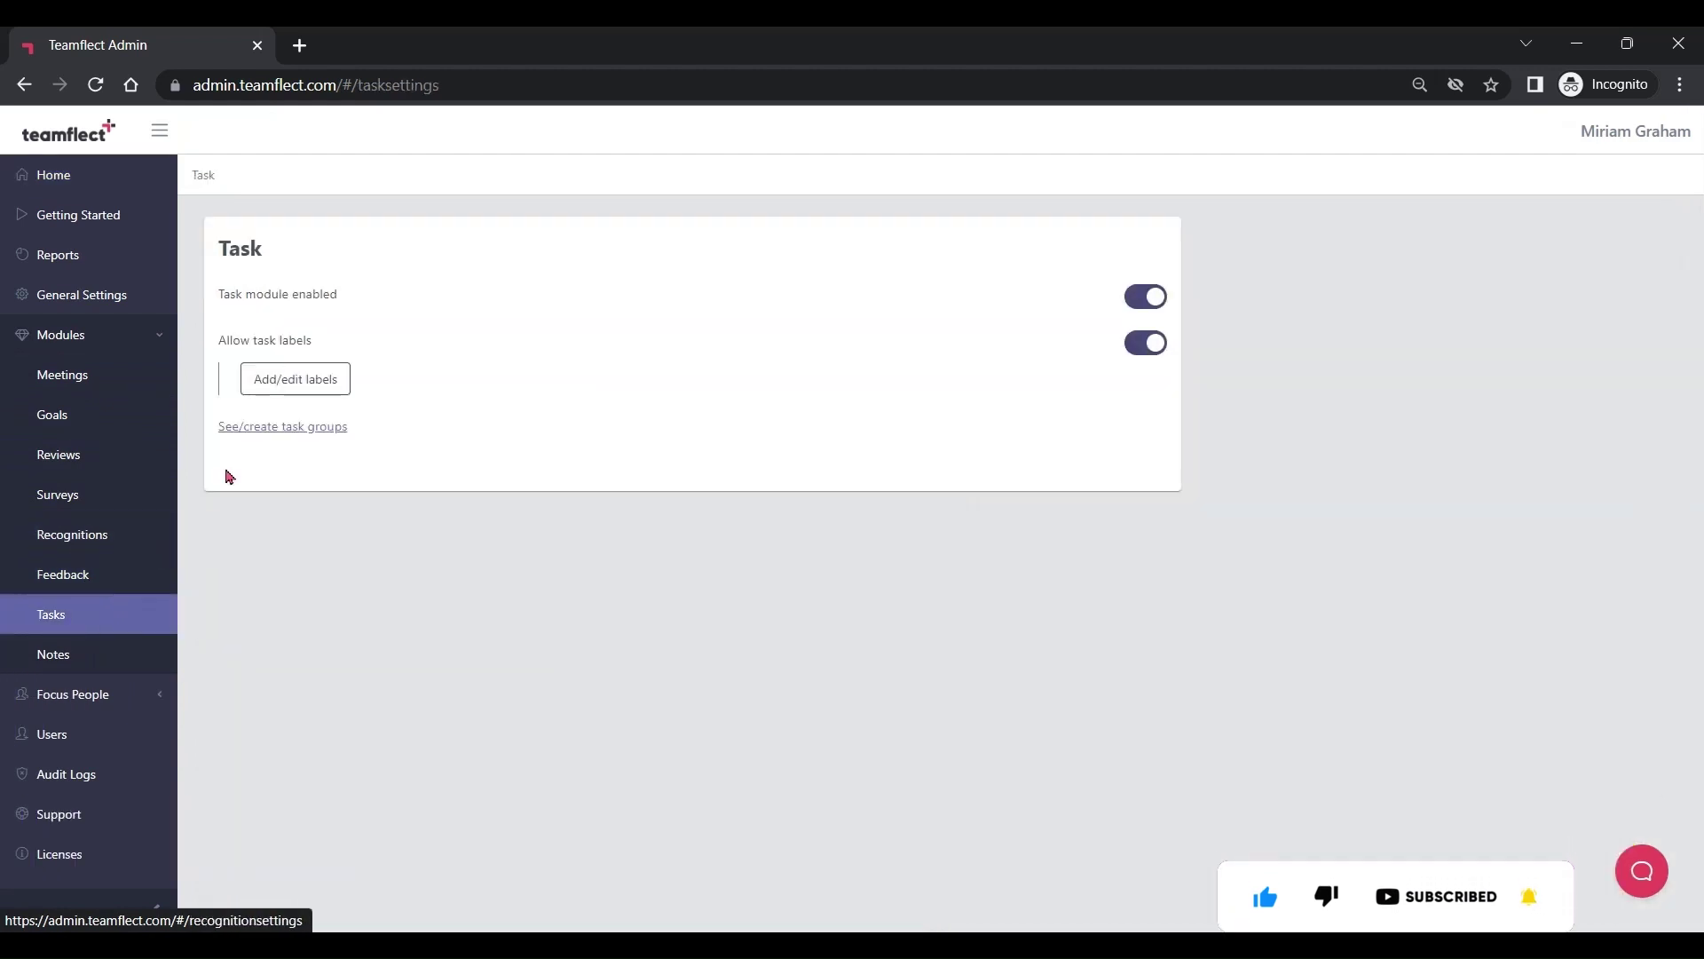
click(268, 434)
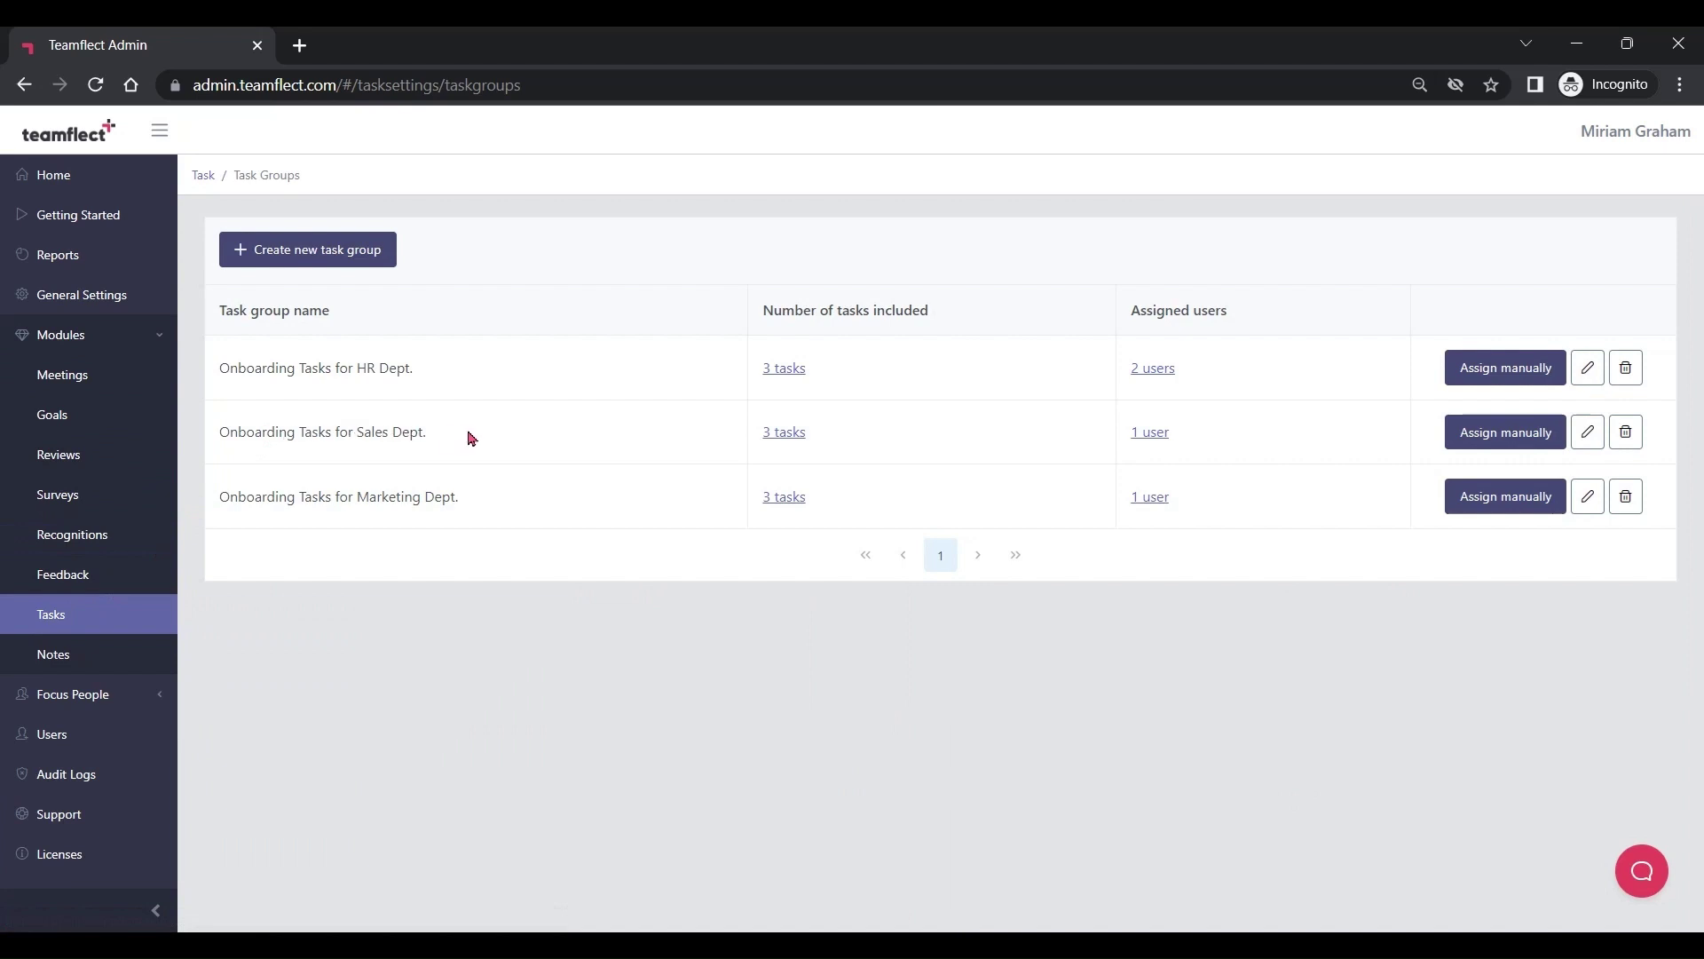
click(776, 369)
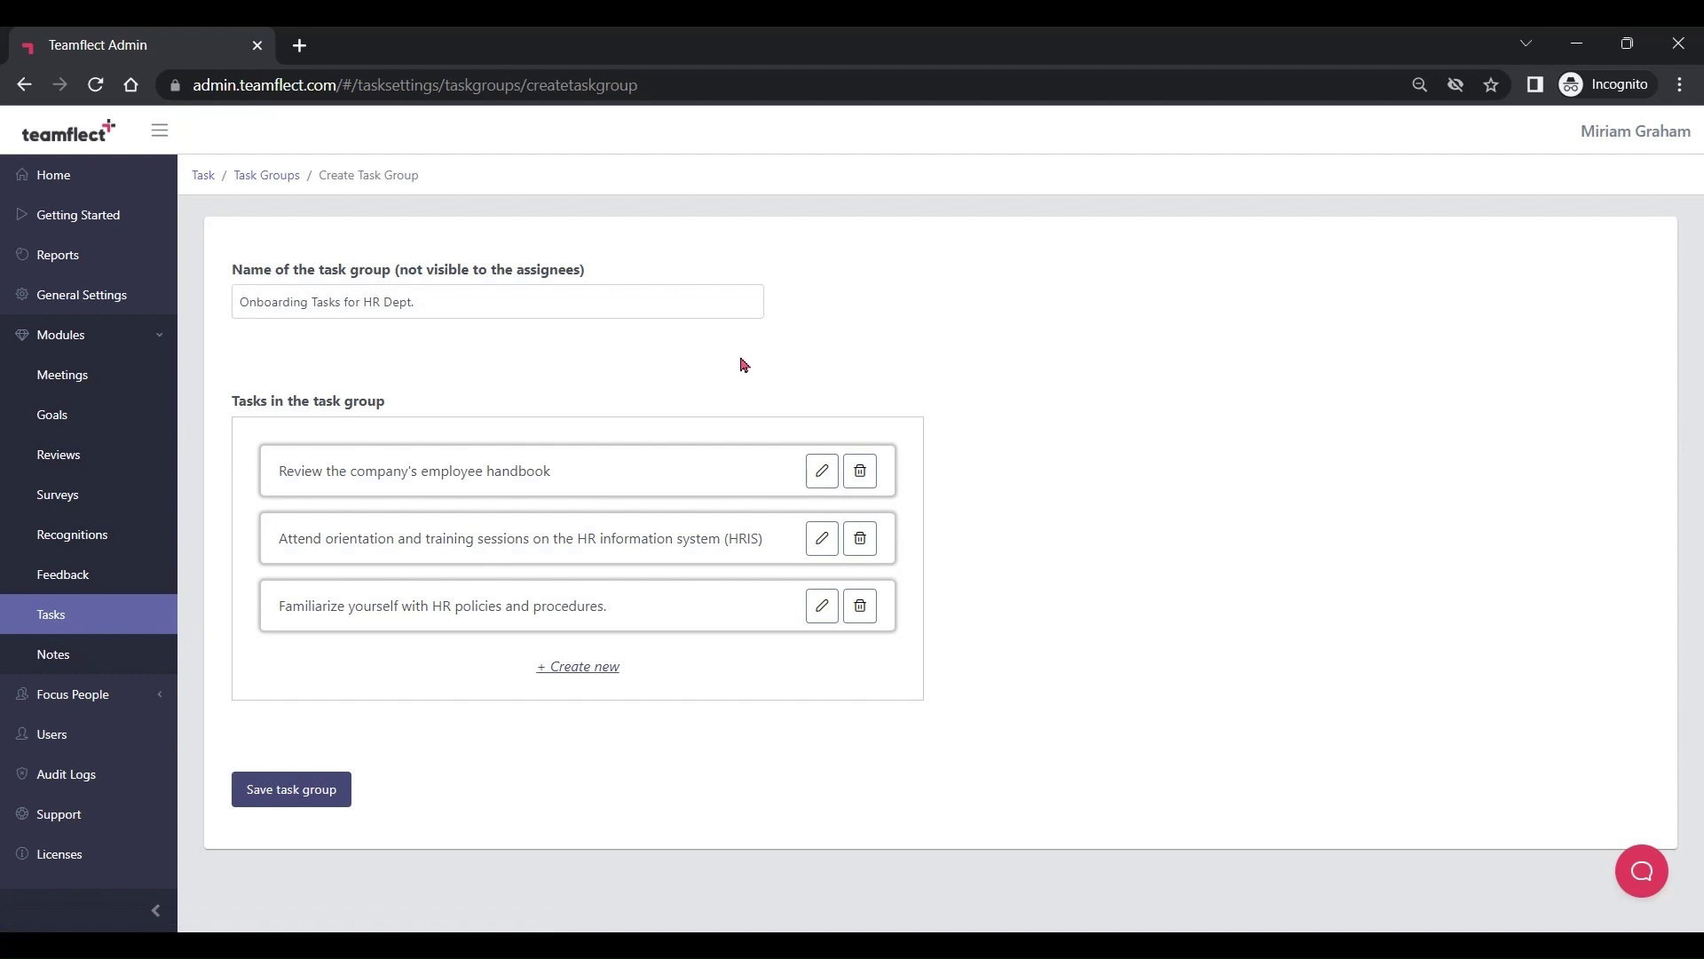
click(282, 177)
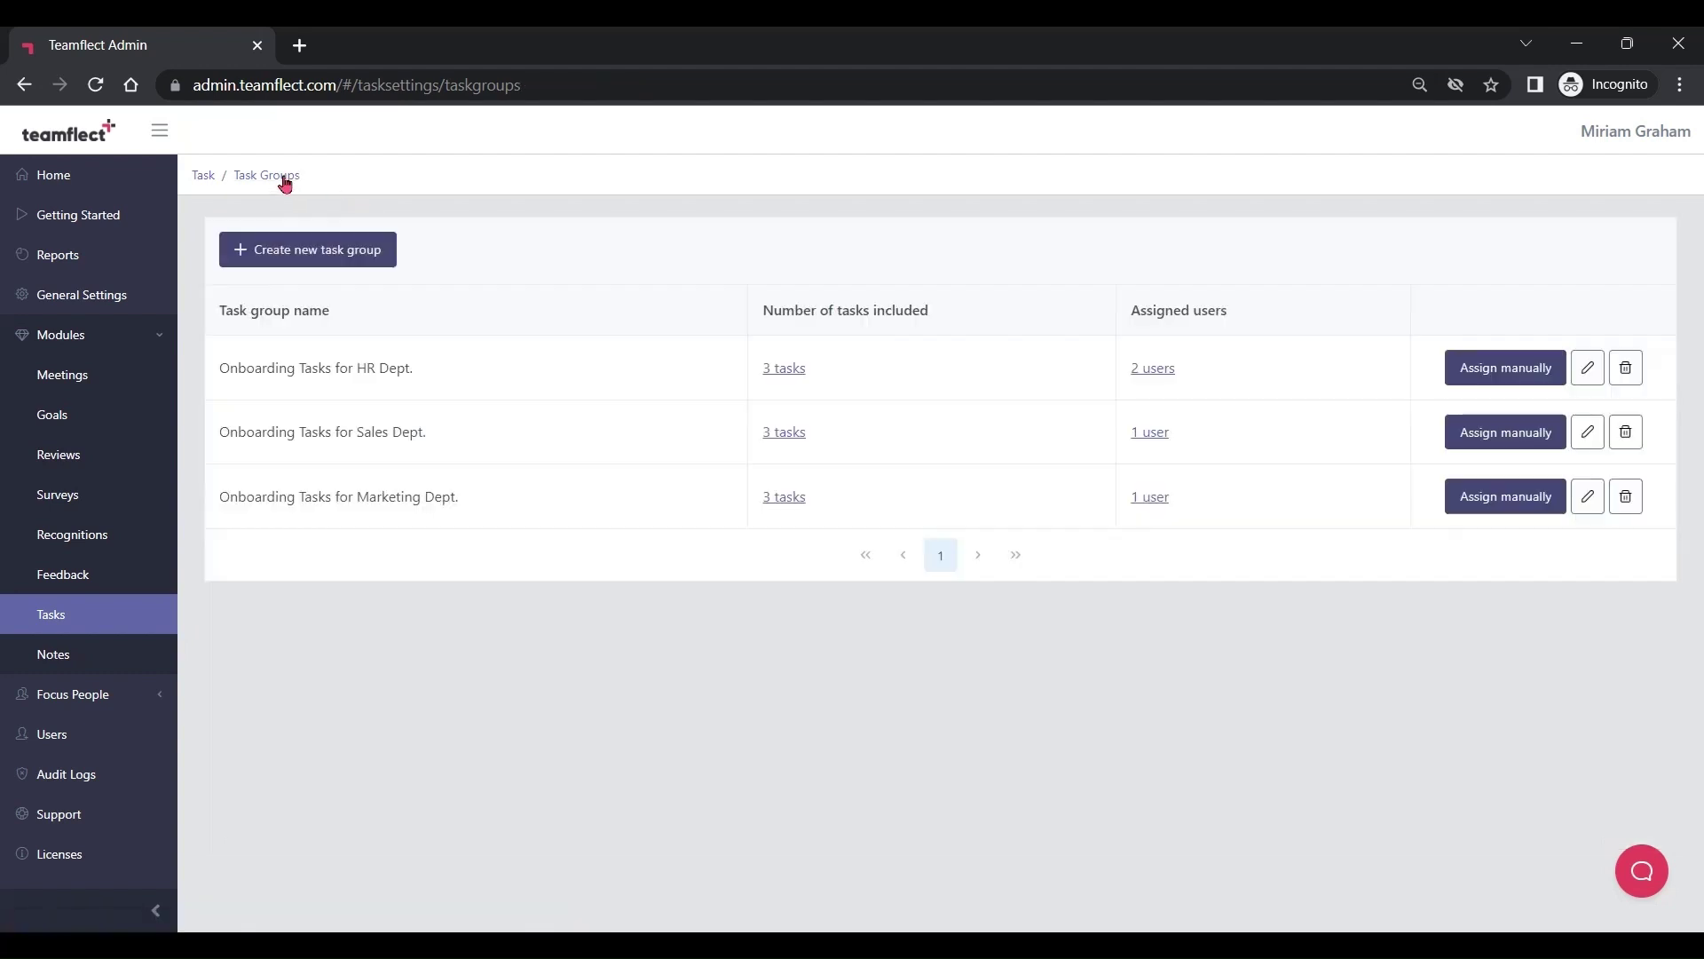
click(766, 435)
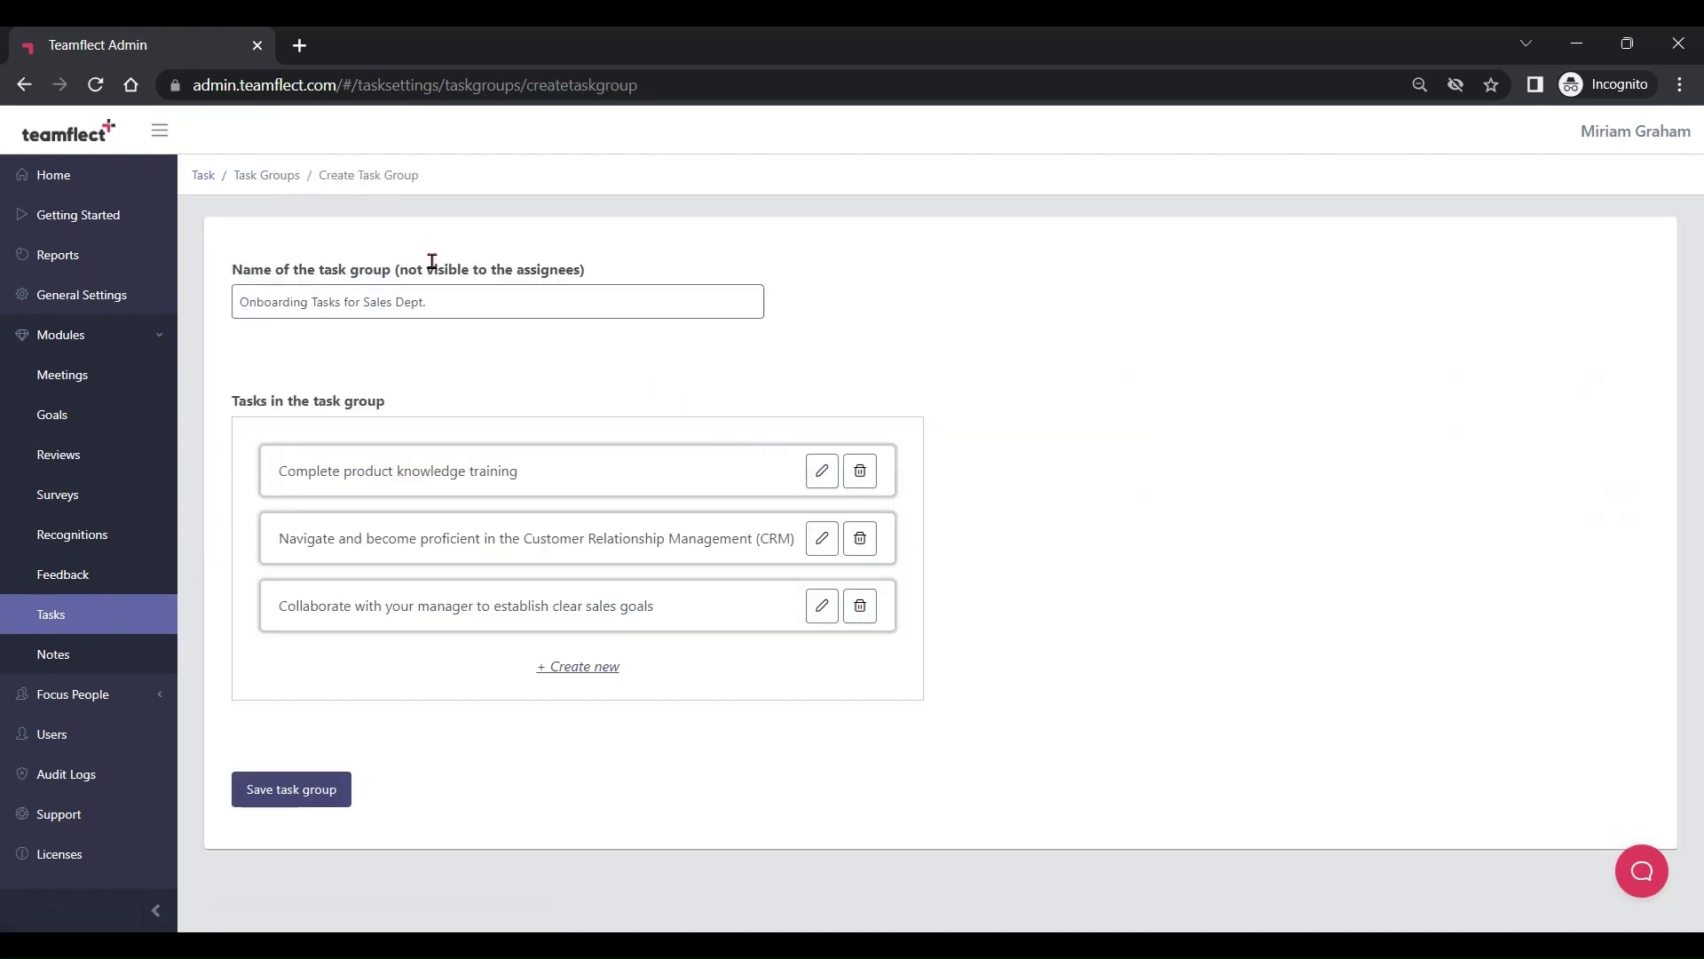
click(281, 181)
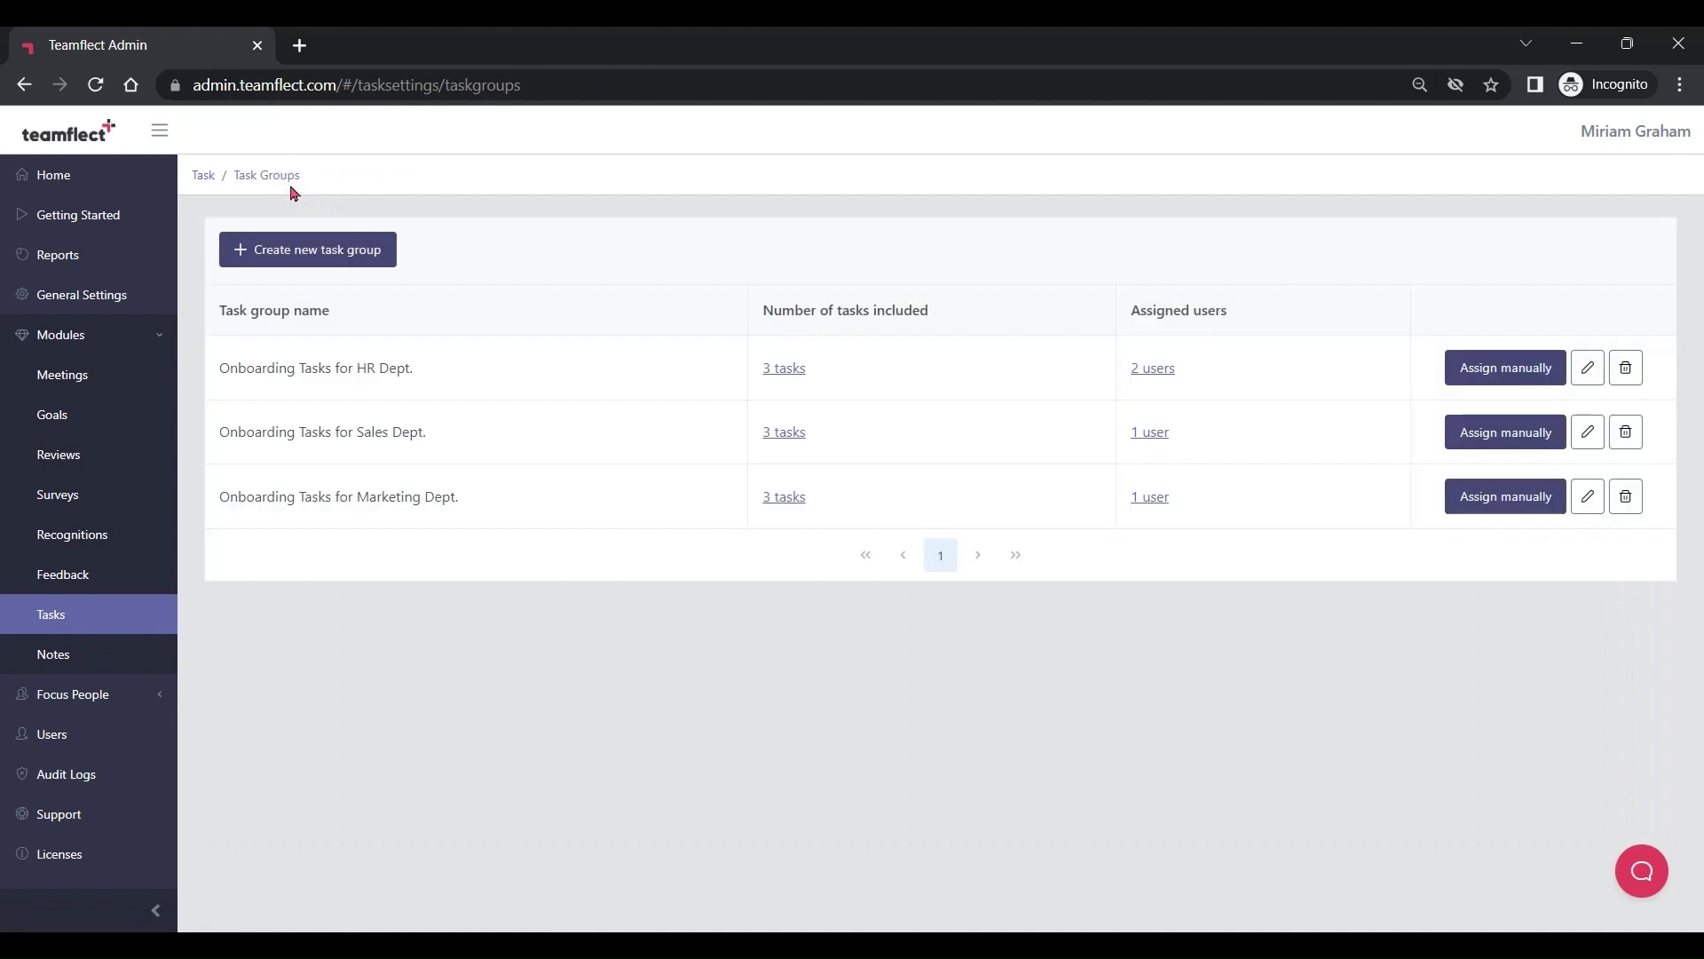
Step: Create the 'Onboarding Tasks for Operations Dept.' group and add a task assigned by a selected user
click(348, 253)
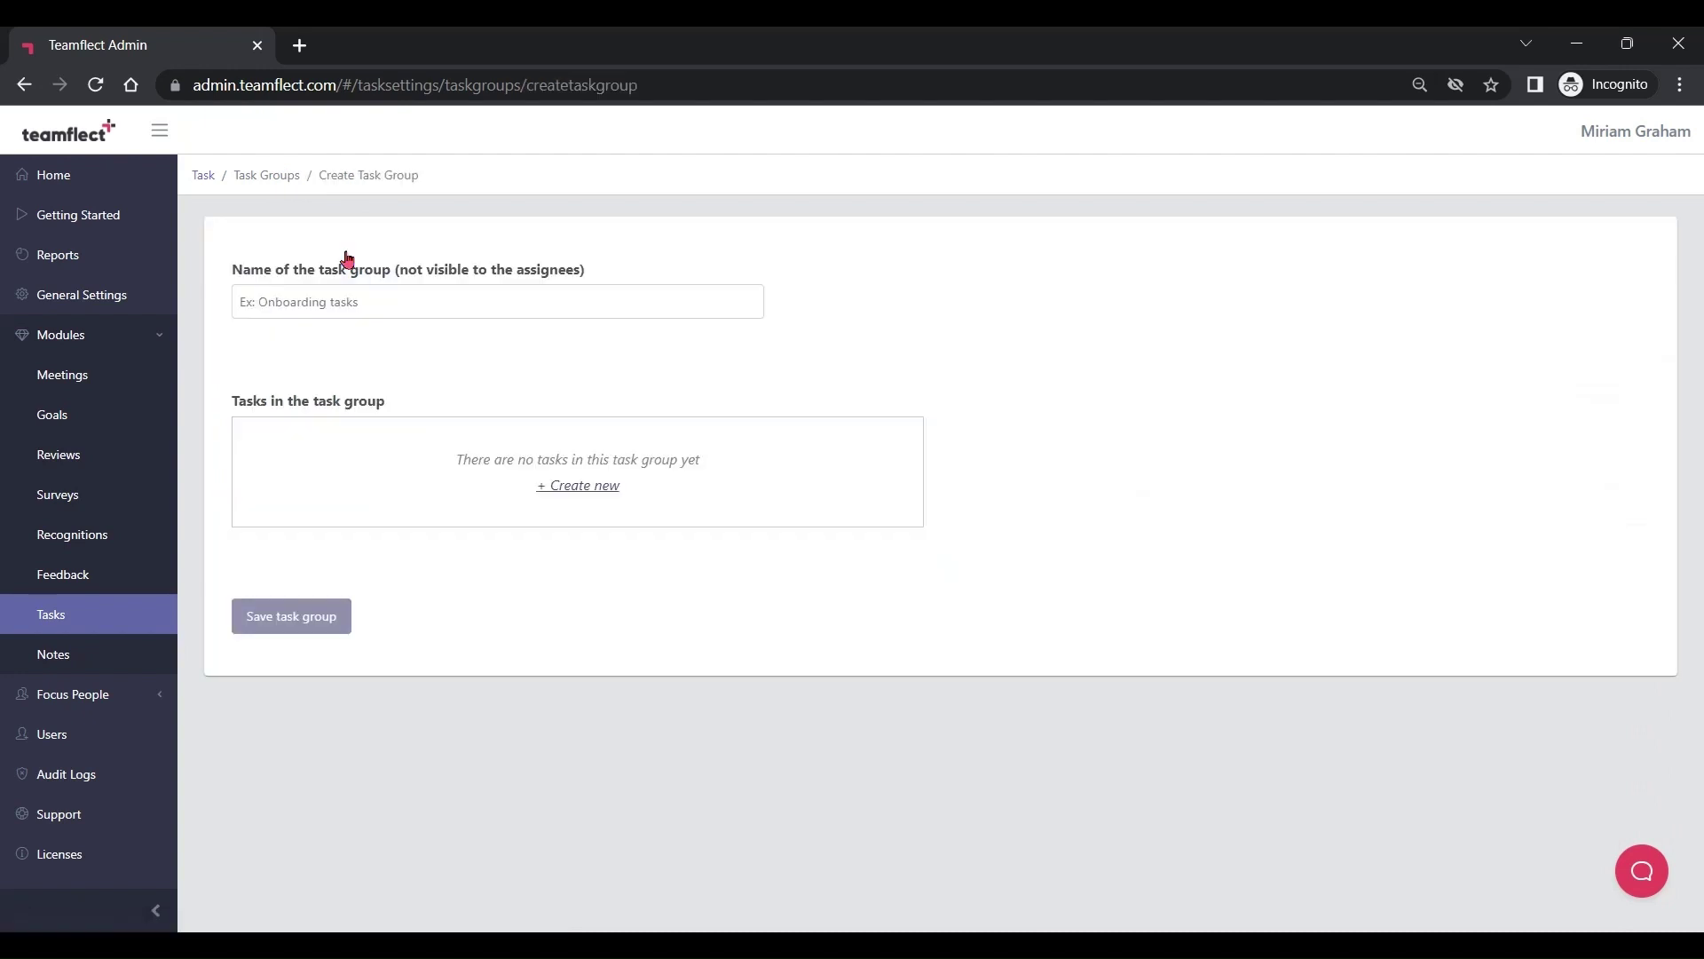
click(377, 307)
text(Onboarding Tasks for Operations Dept.)
click(581, 485)
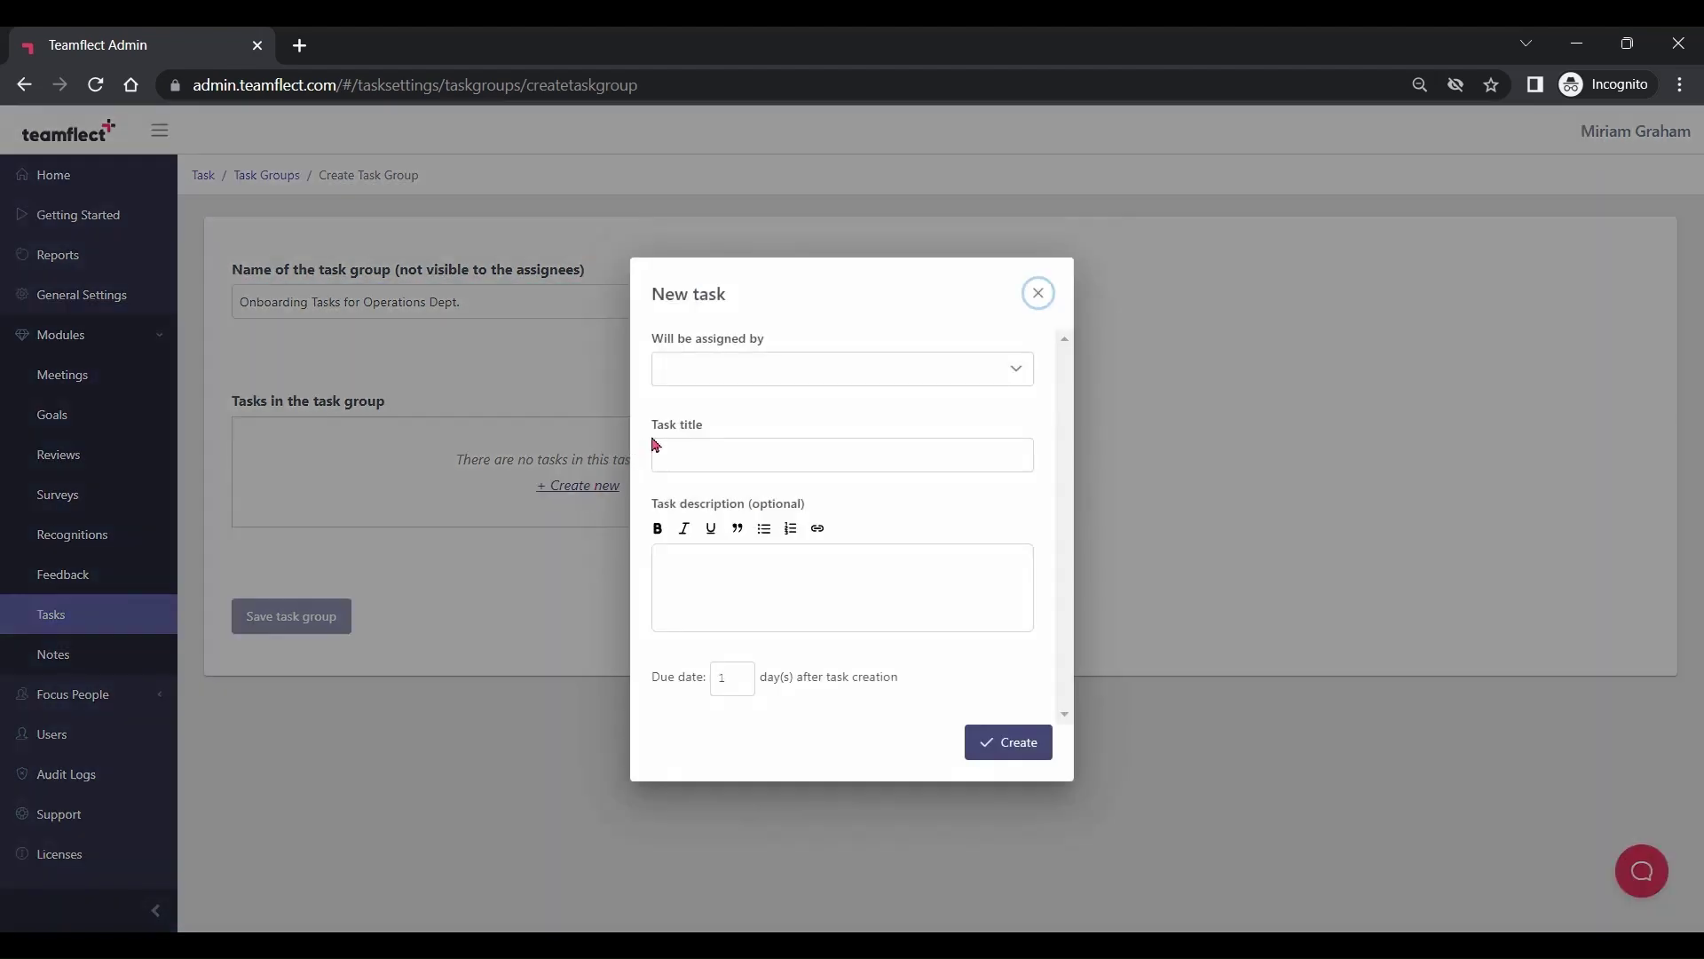
click(751, 371)
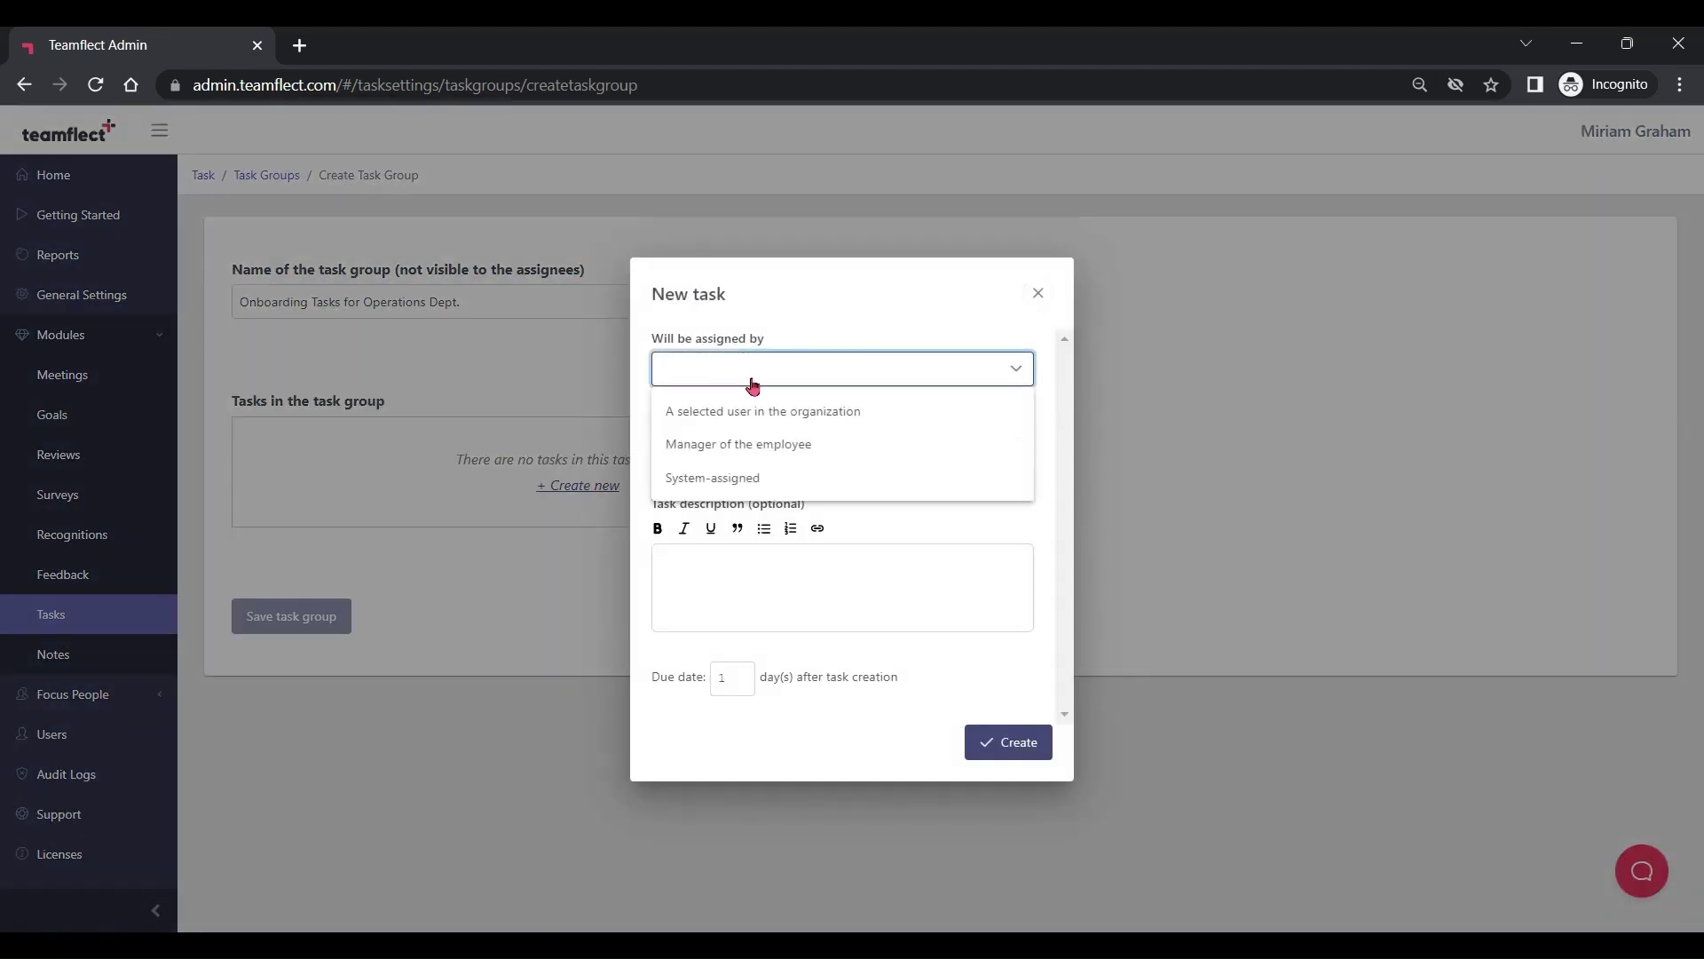
click(757, 410)
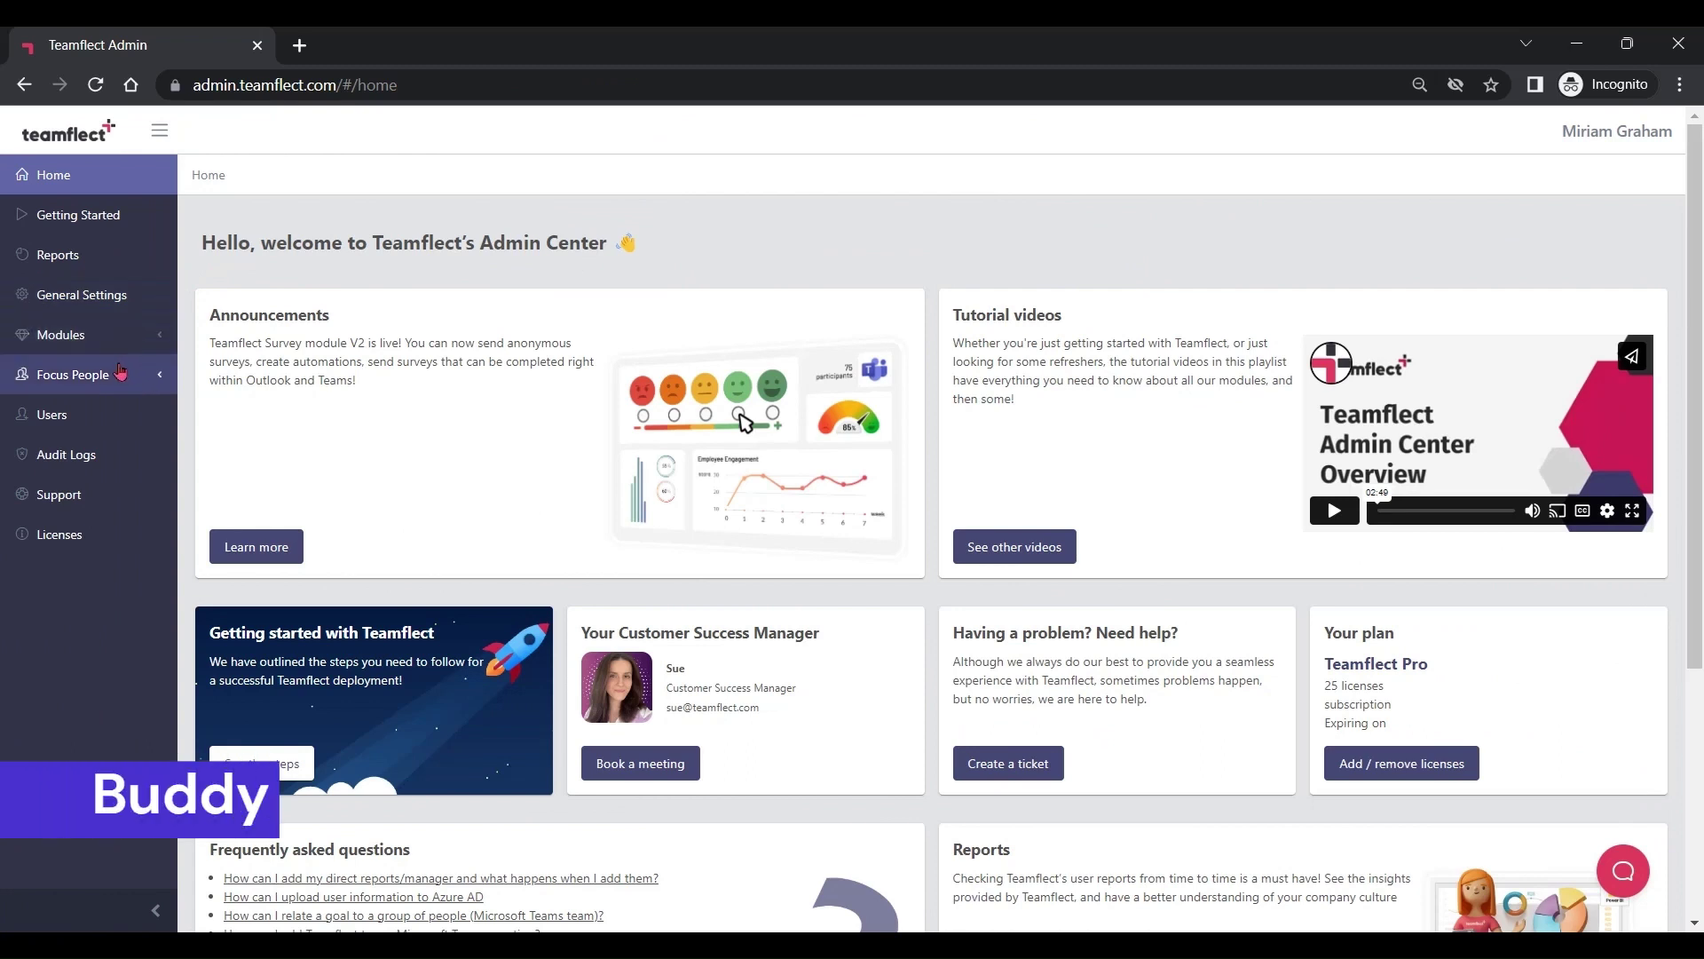
Step: Look over the Focus People types, then go to the Relationships list
click(122, 371)
click(98, 415)
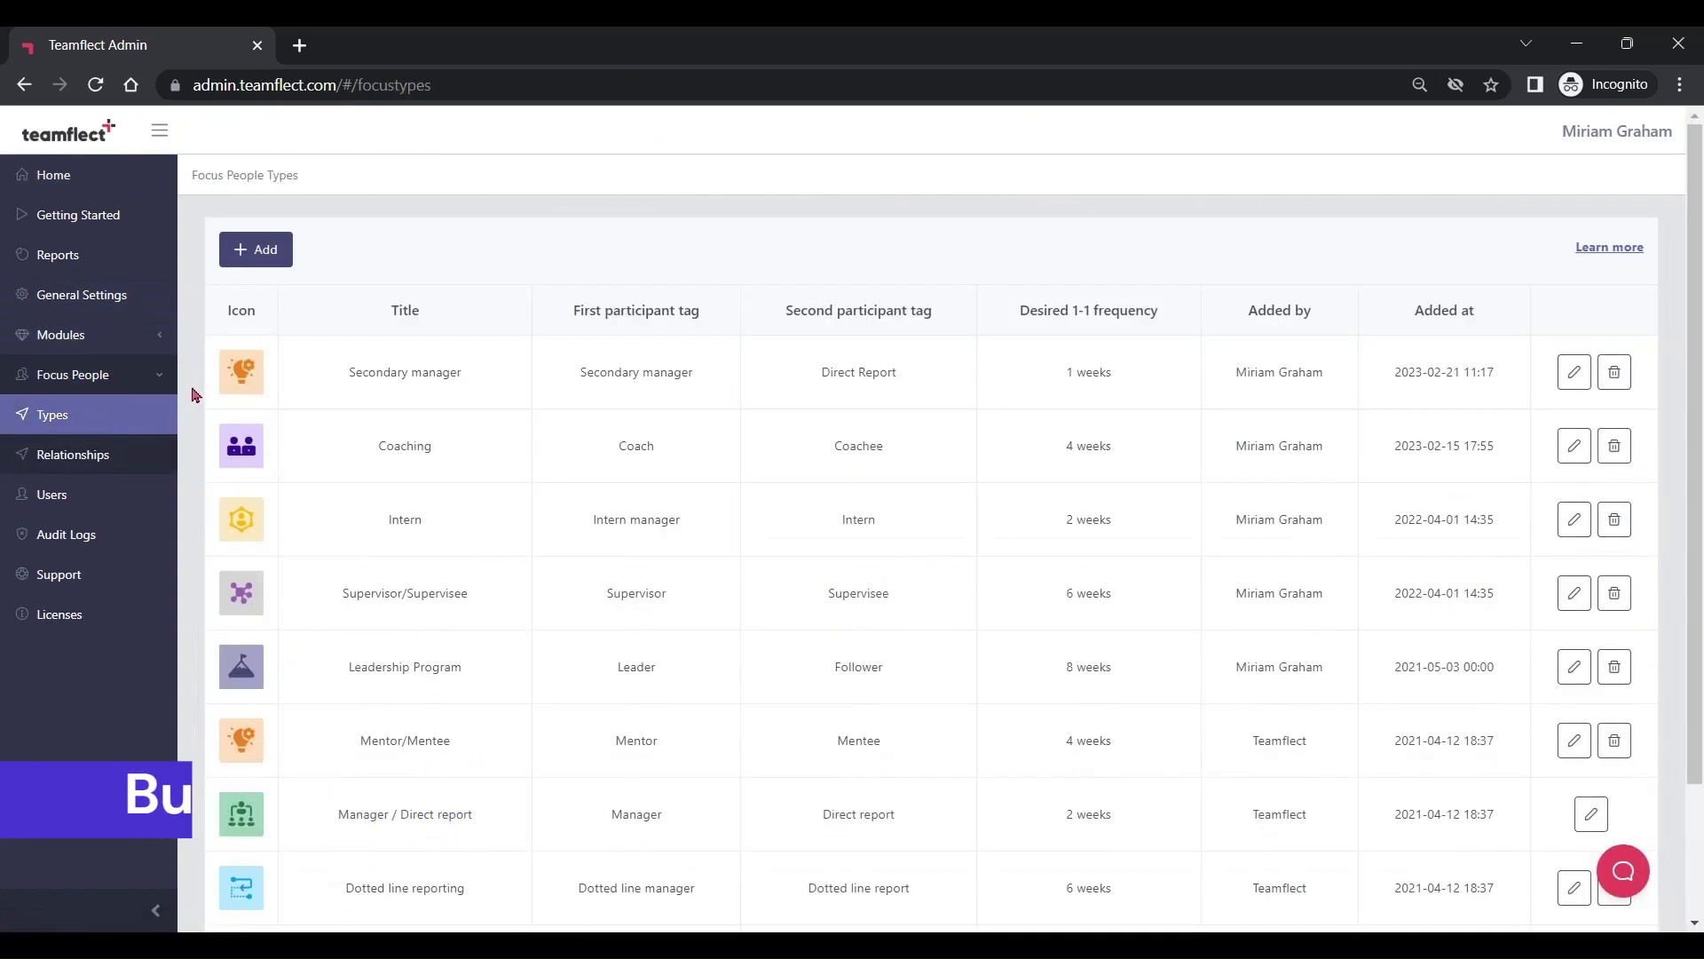
scroll(197, 390, down, 2)
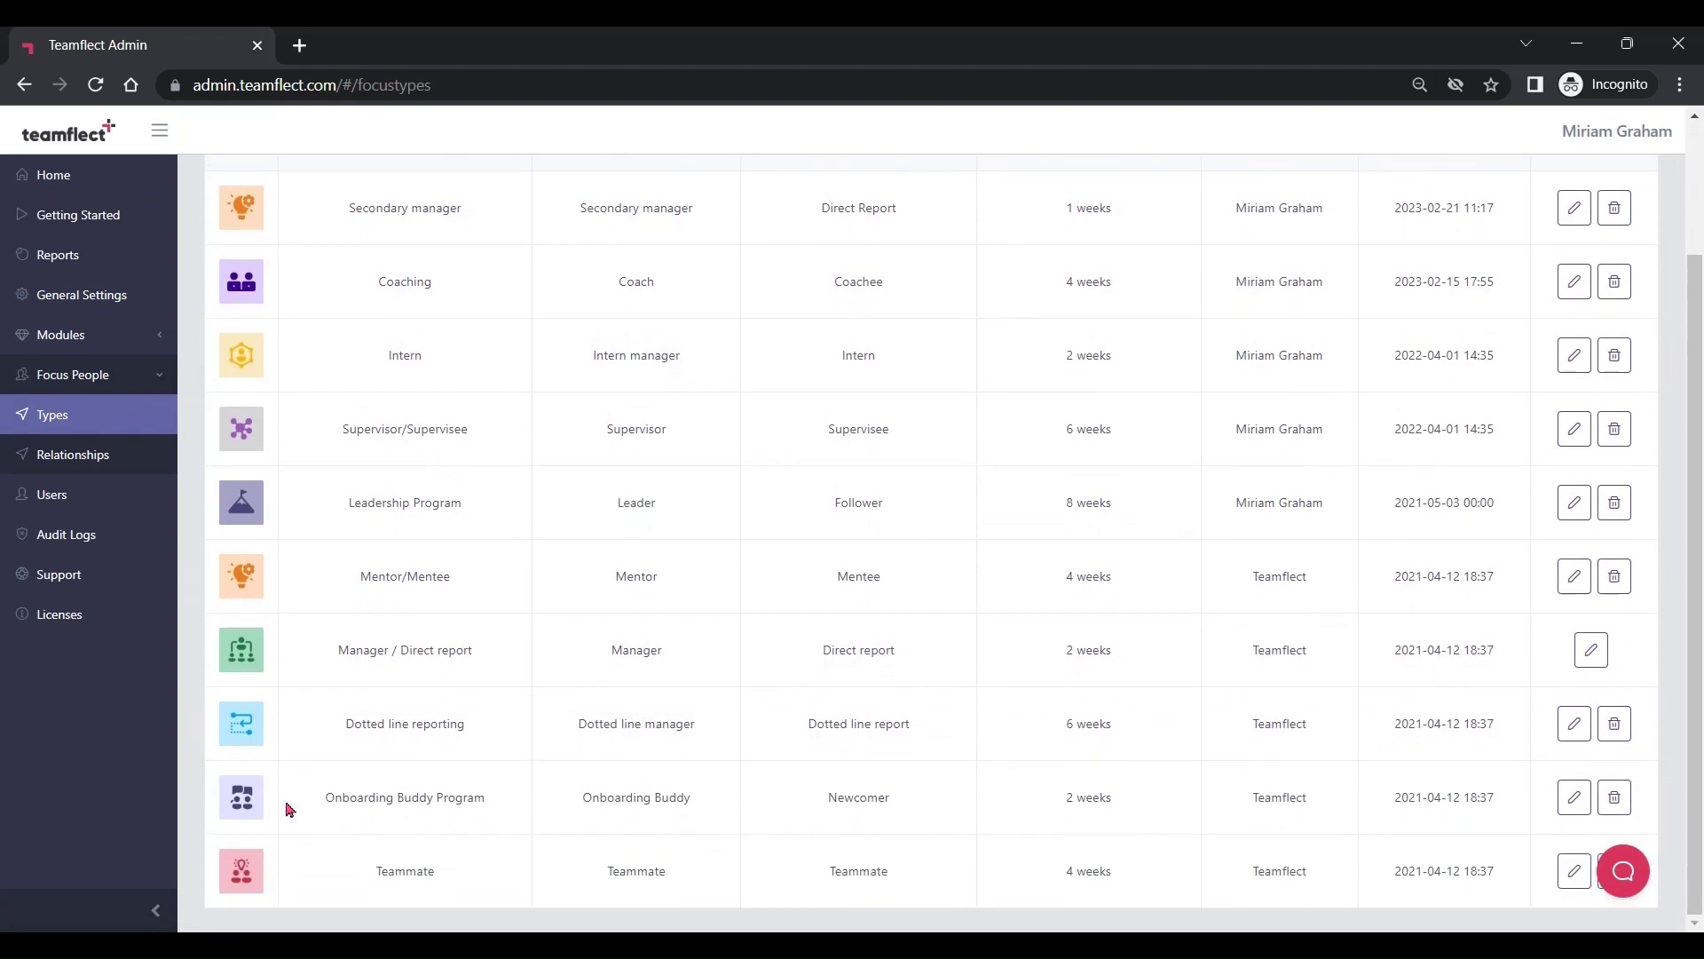
click(144, 468)
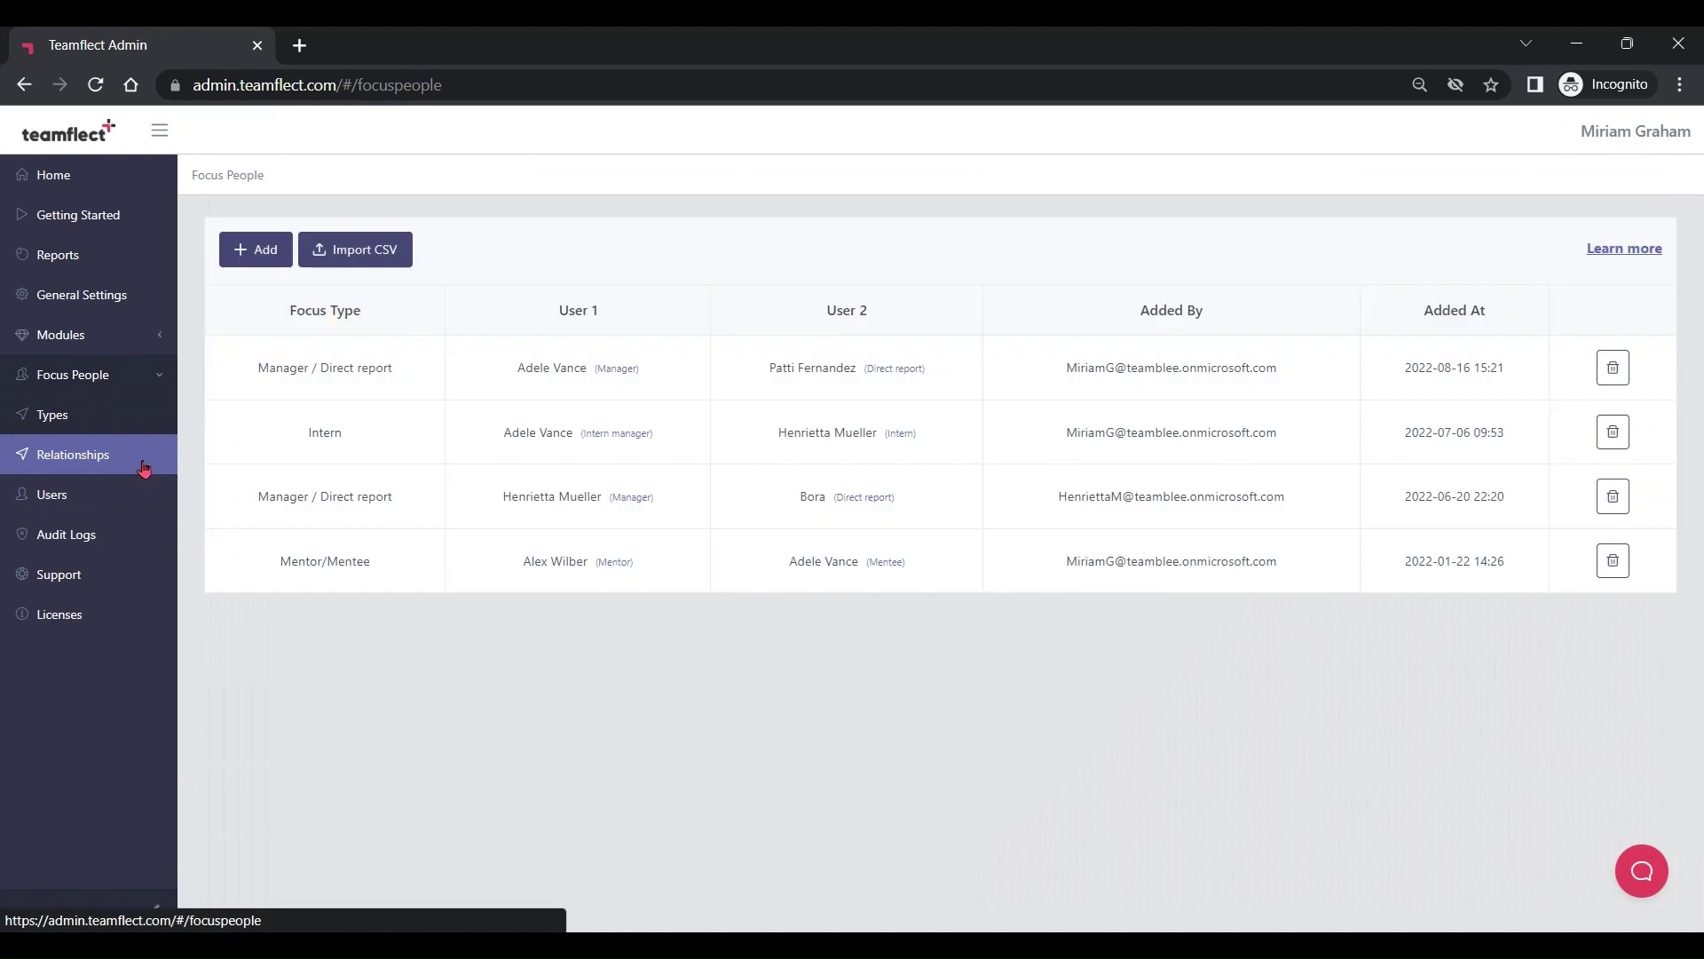
Step: Add and save an Onboarding Buddy Program relationship pairing a chosen buddy with the newcomer
click(267, 259)
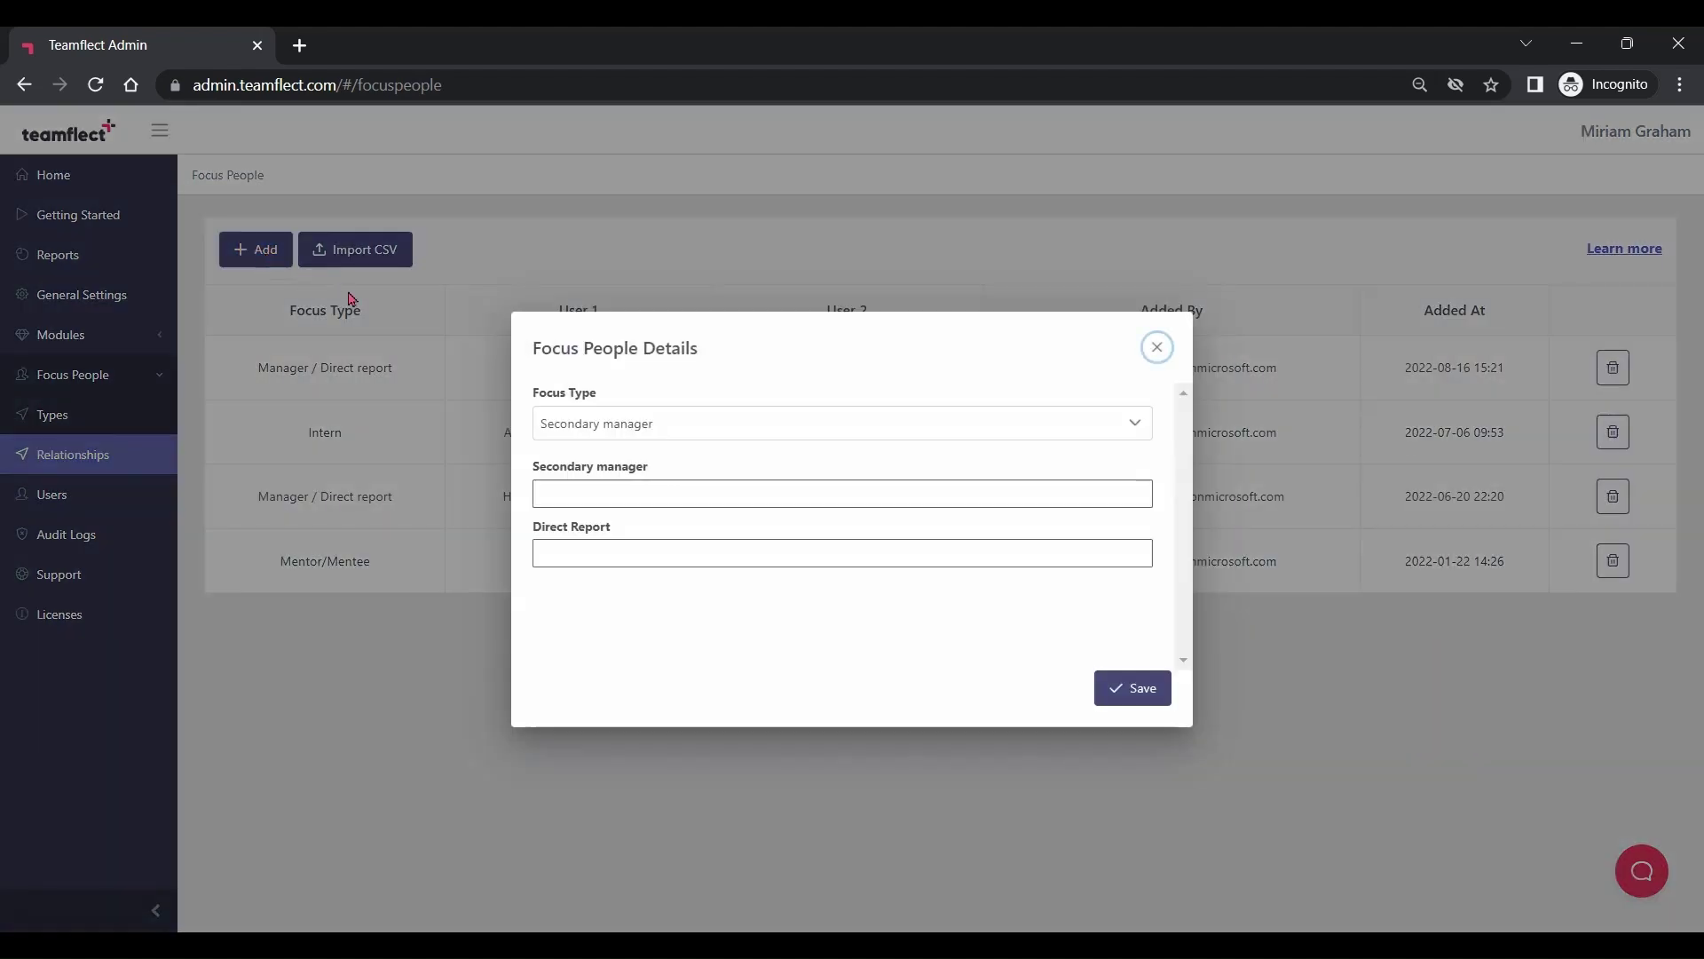
click(551, 426)
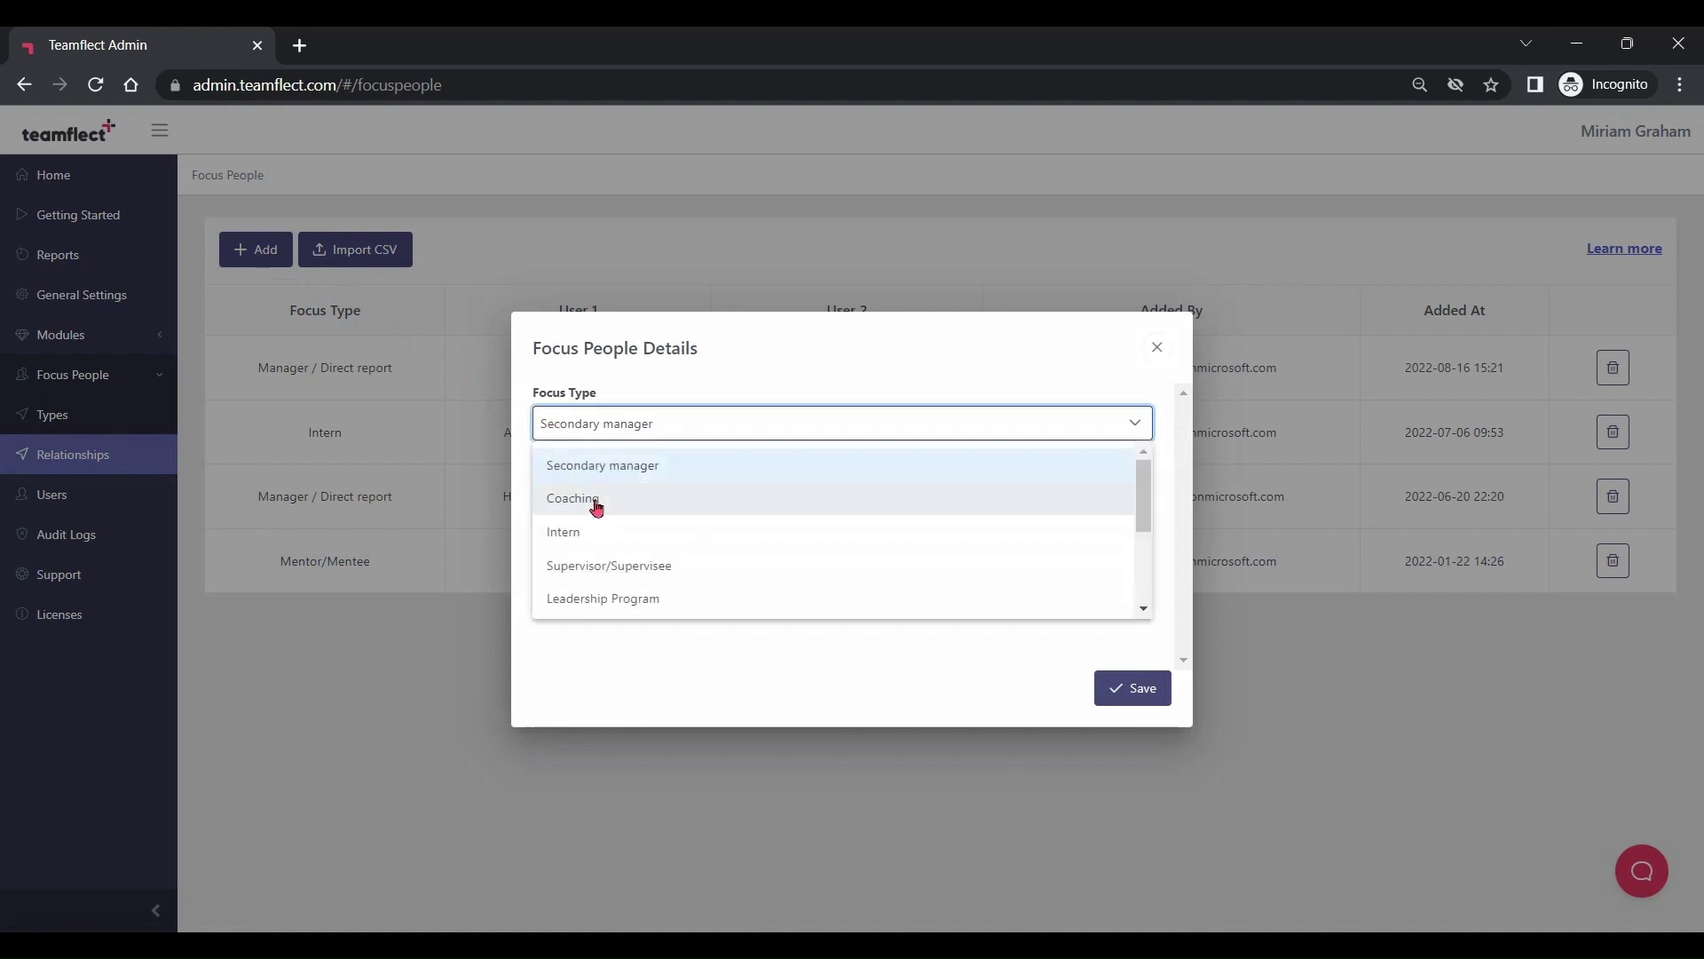
scroll(621, 525, down, 2)
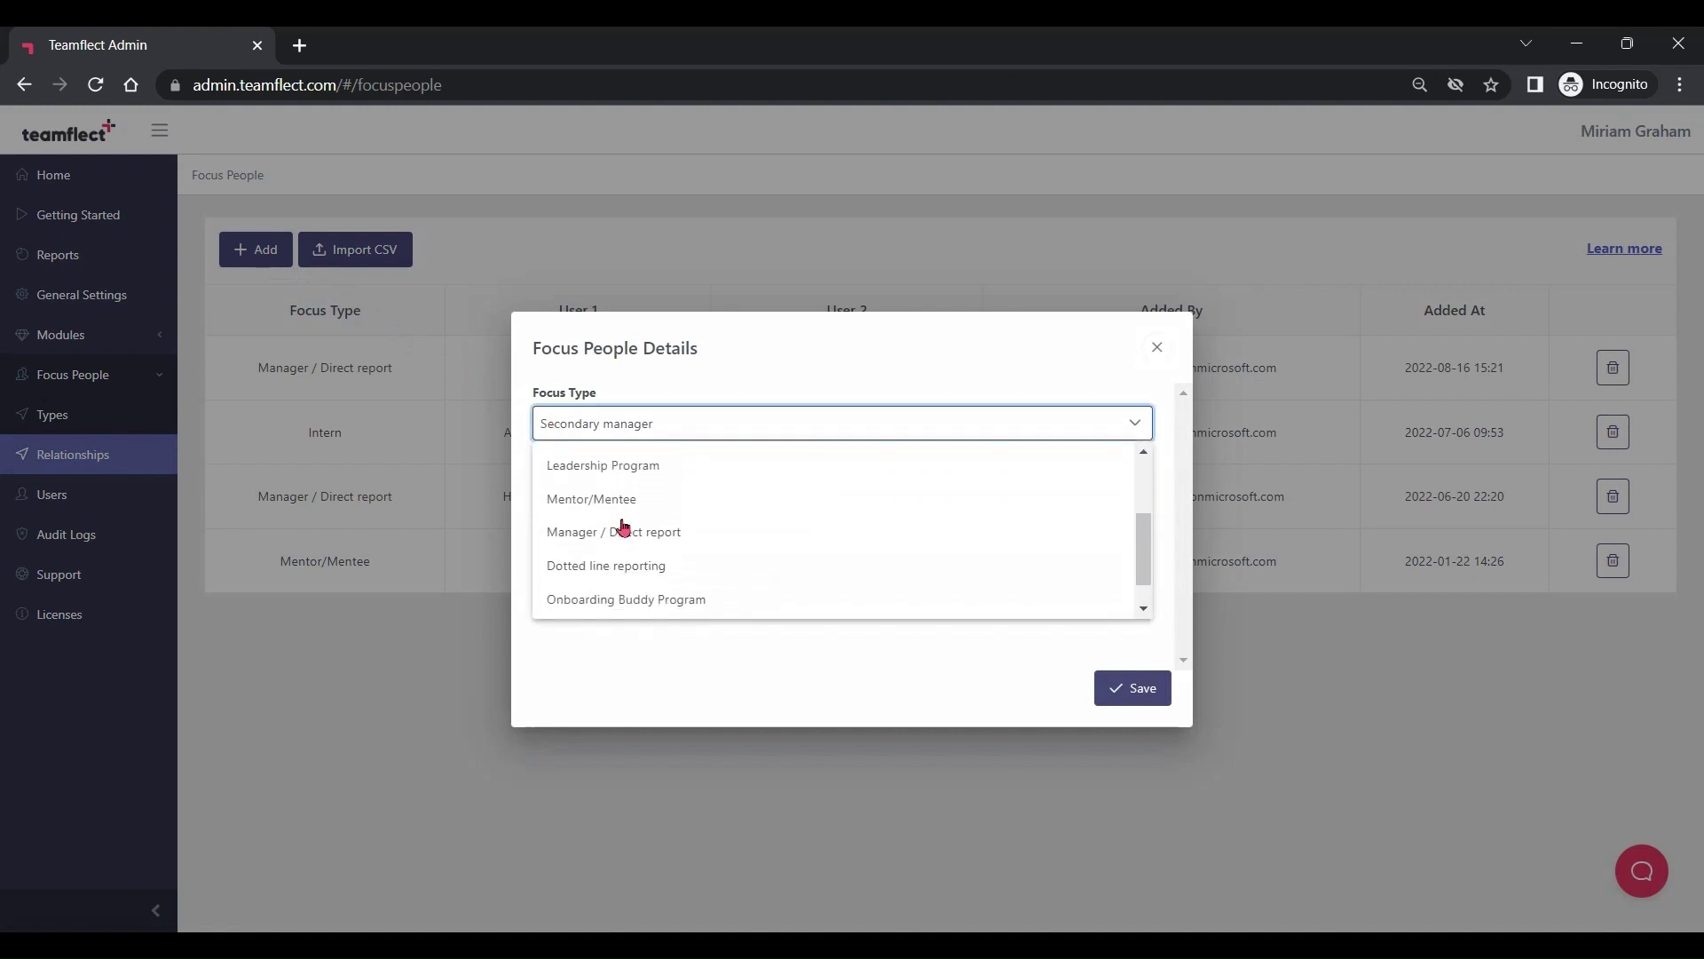
click(707, 588)
click(754, 489)
click(701, 529)
click(667, 553)
text(Adele)
click(704, 588)
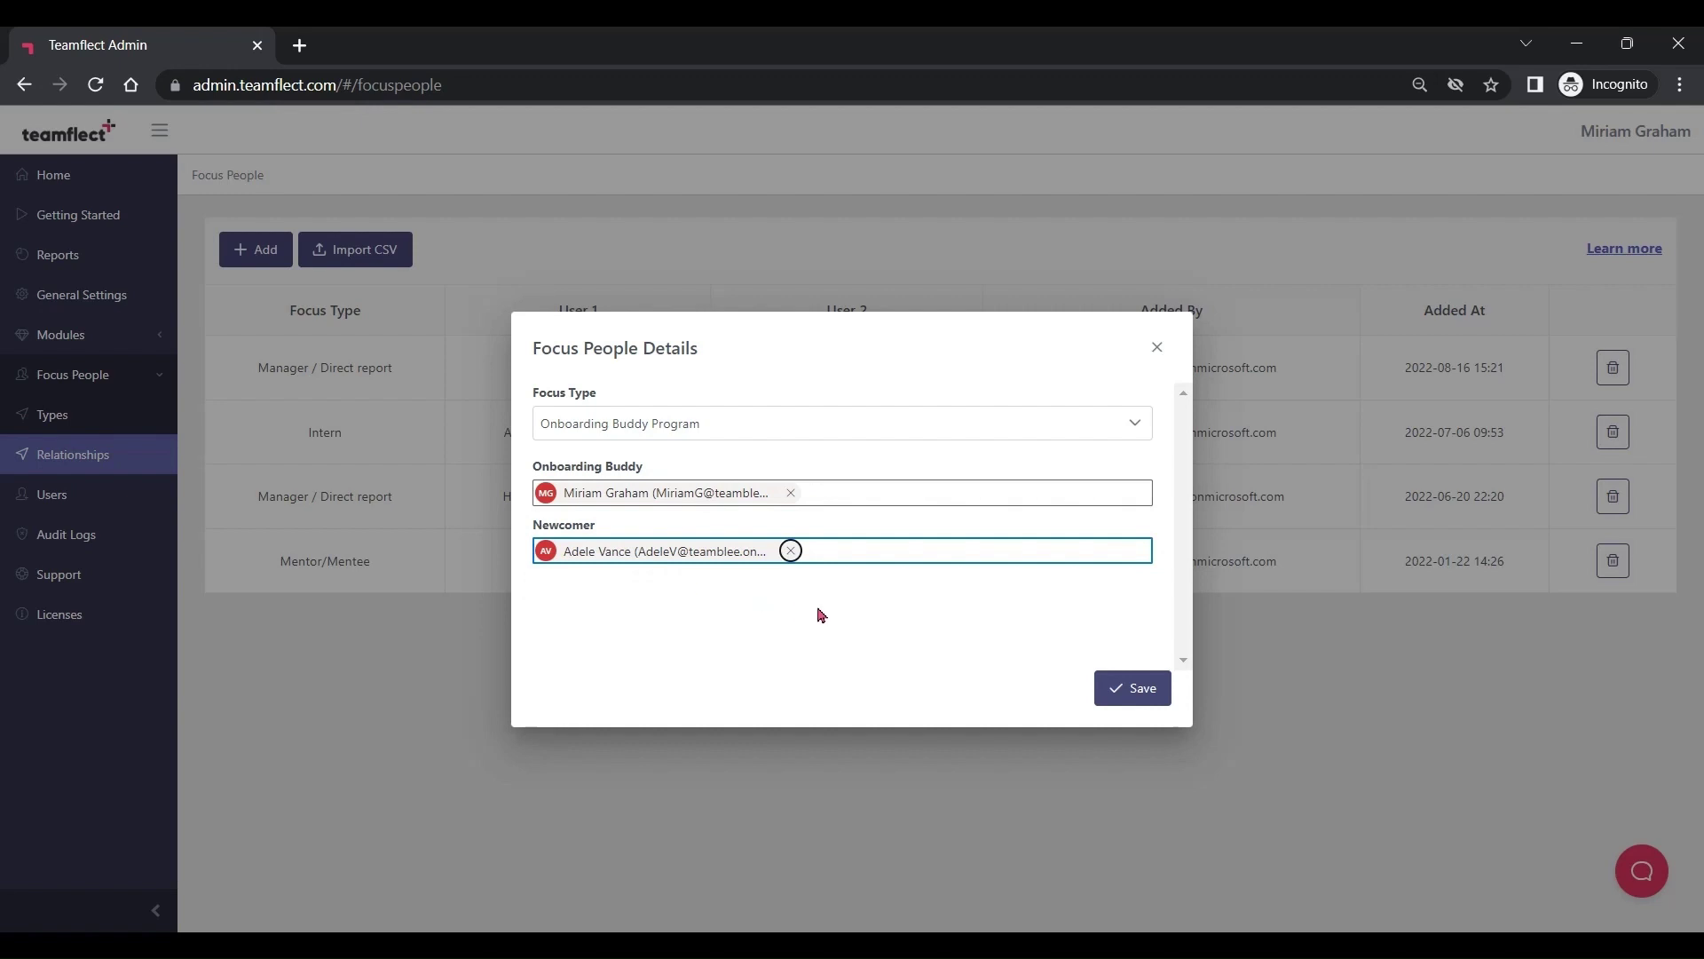
click(1123, 690)
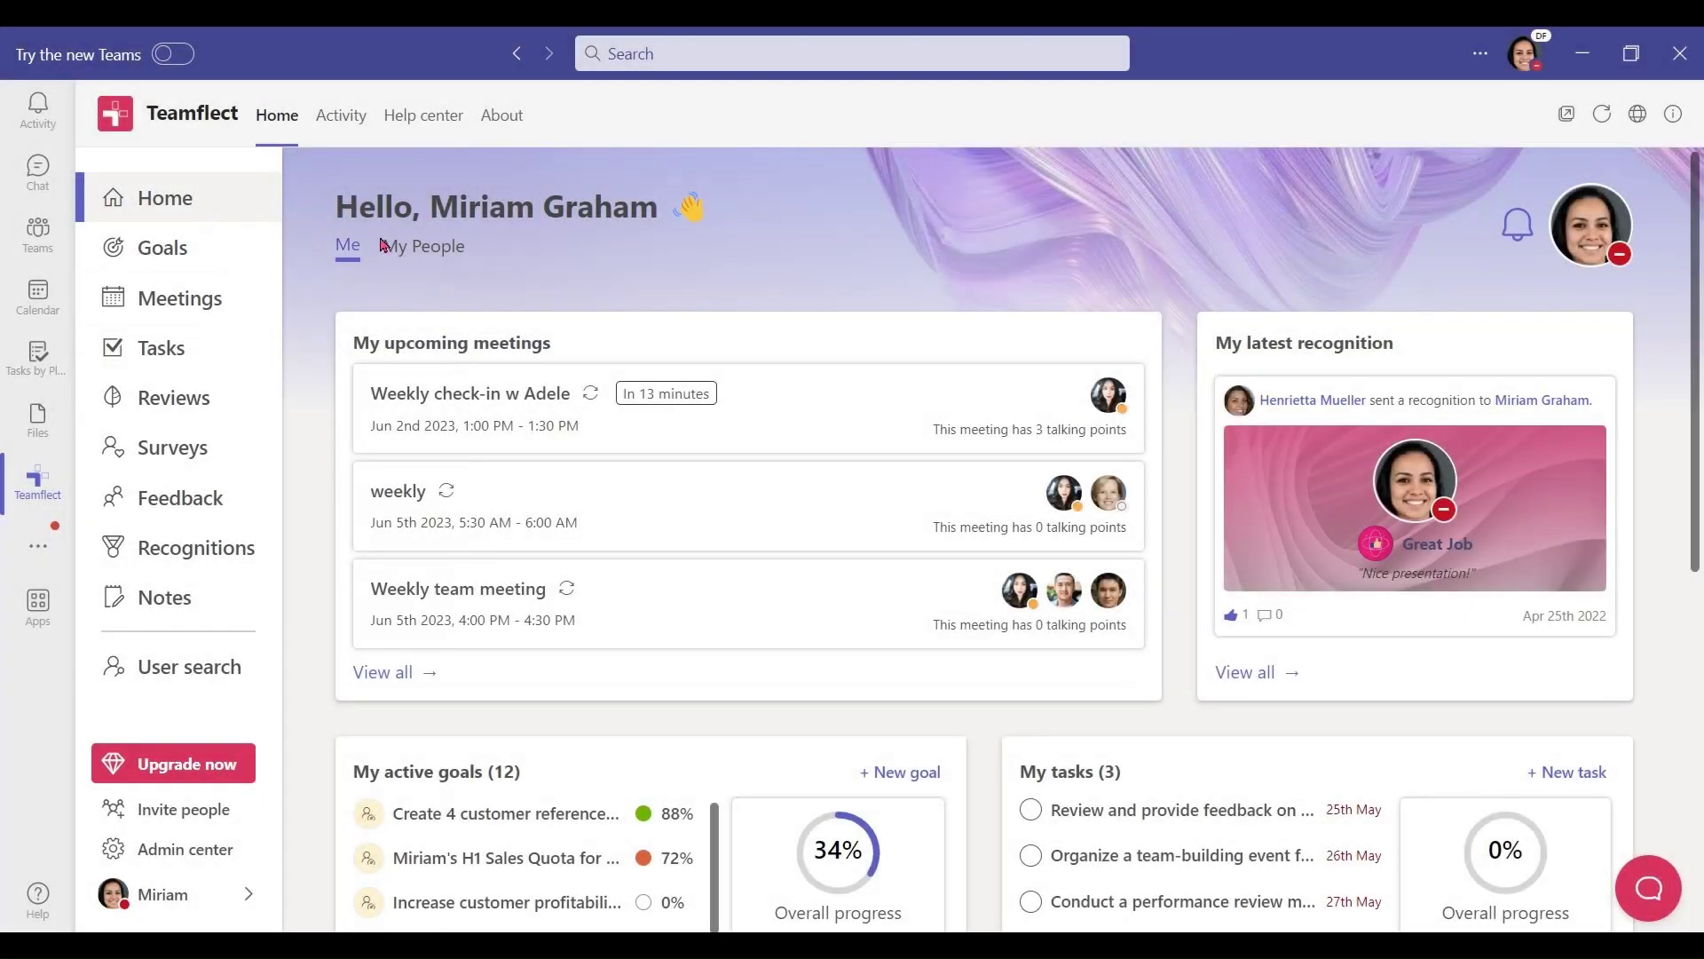
click(397, 248)
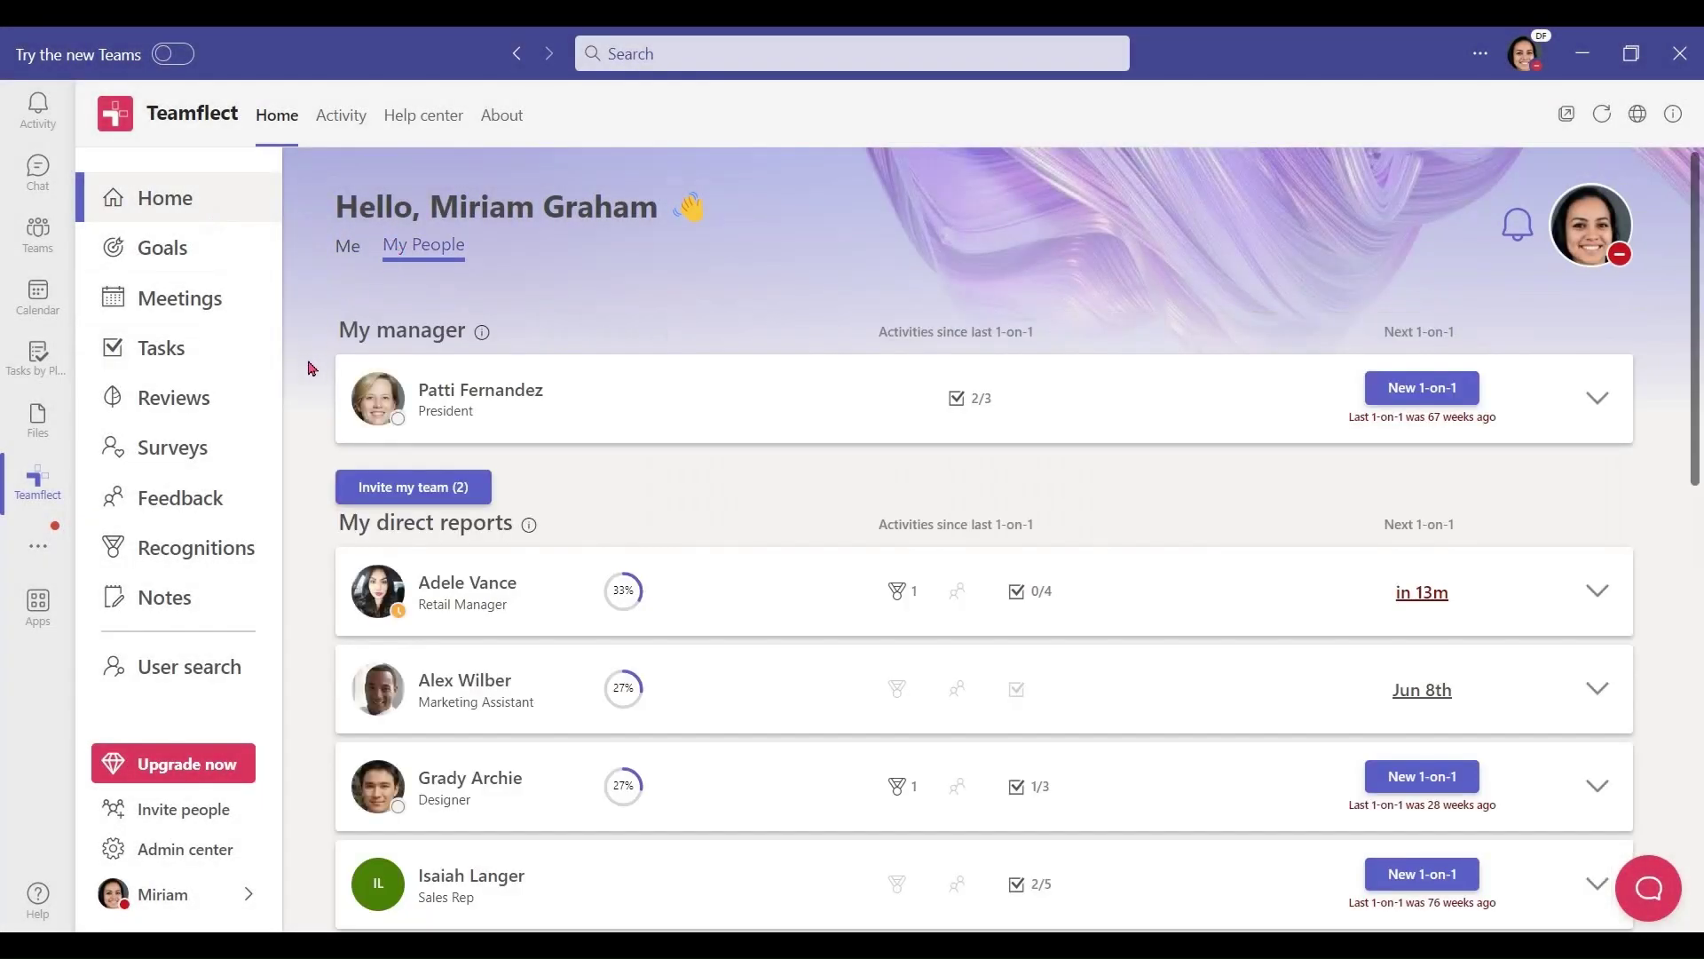
Step: Scroll down the Teamflect My People page to the Focus people section
scroll(313, 368, down, 7)
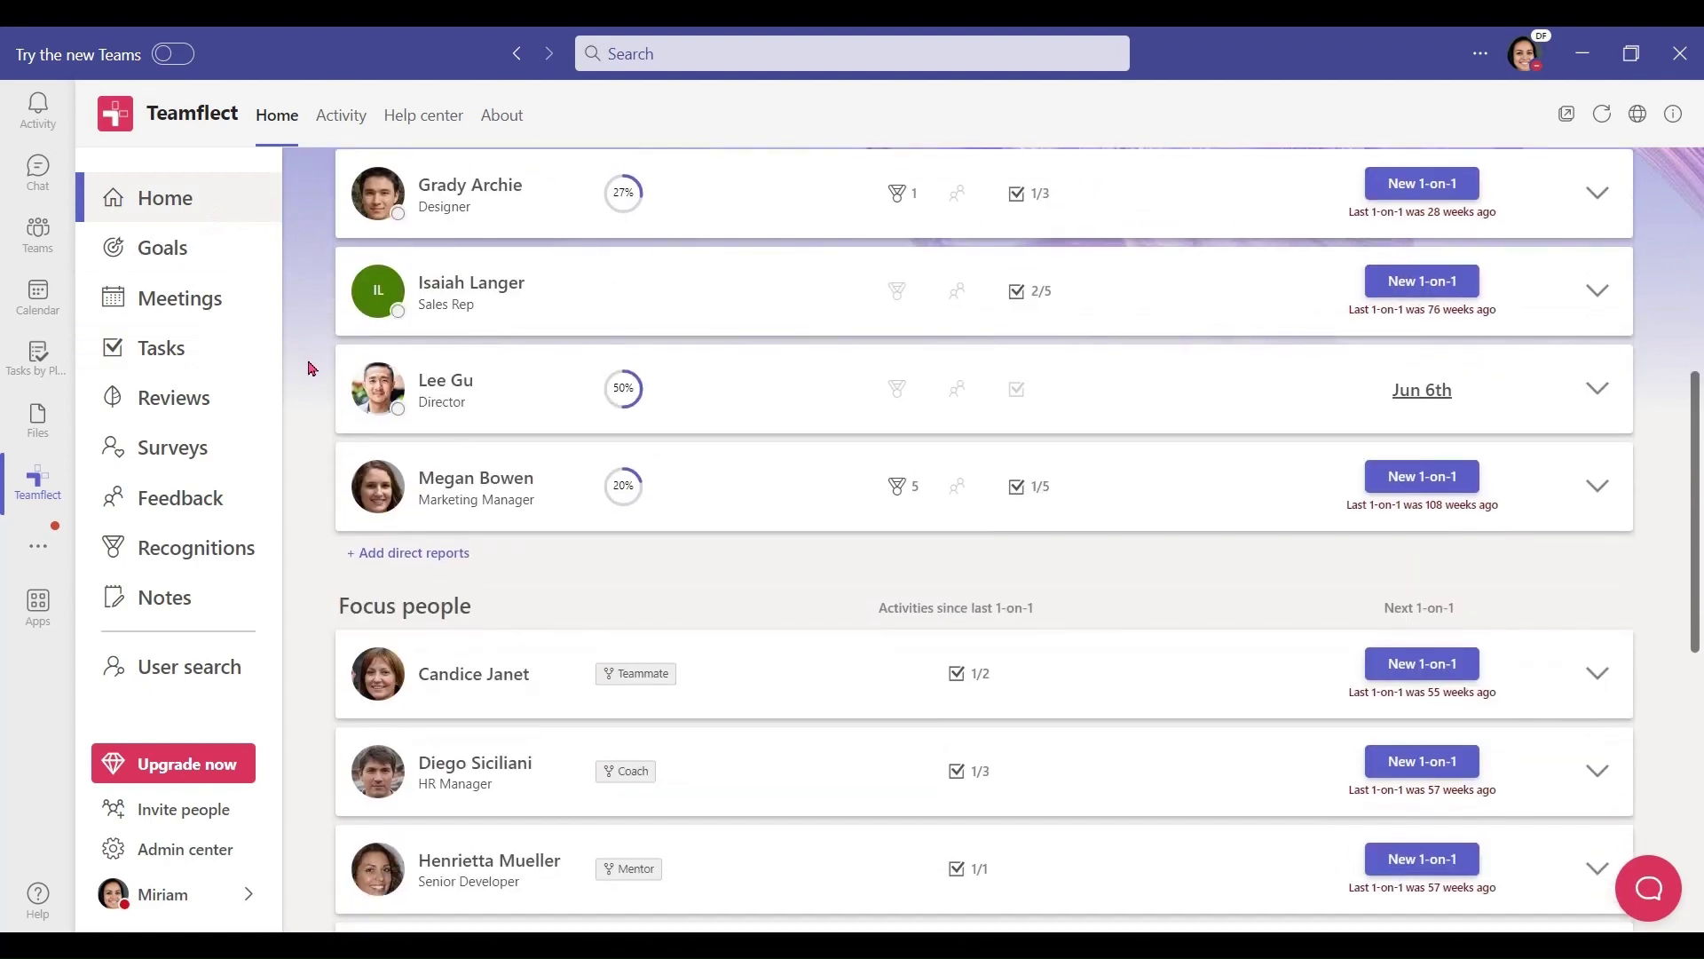
scroll(312, 368, down, 4)
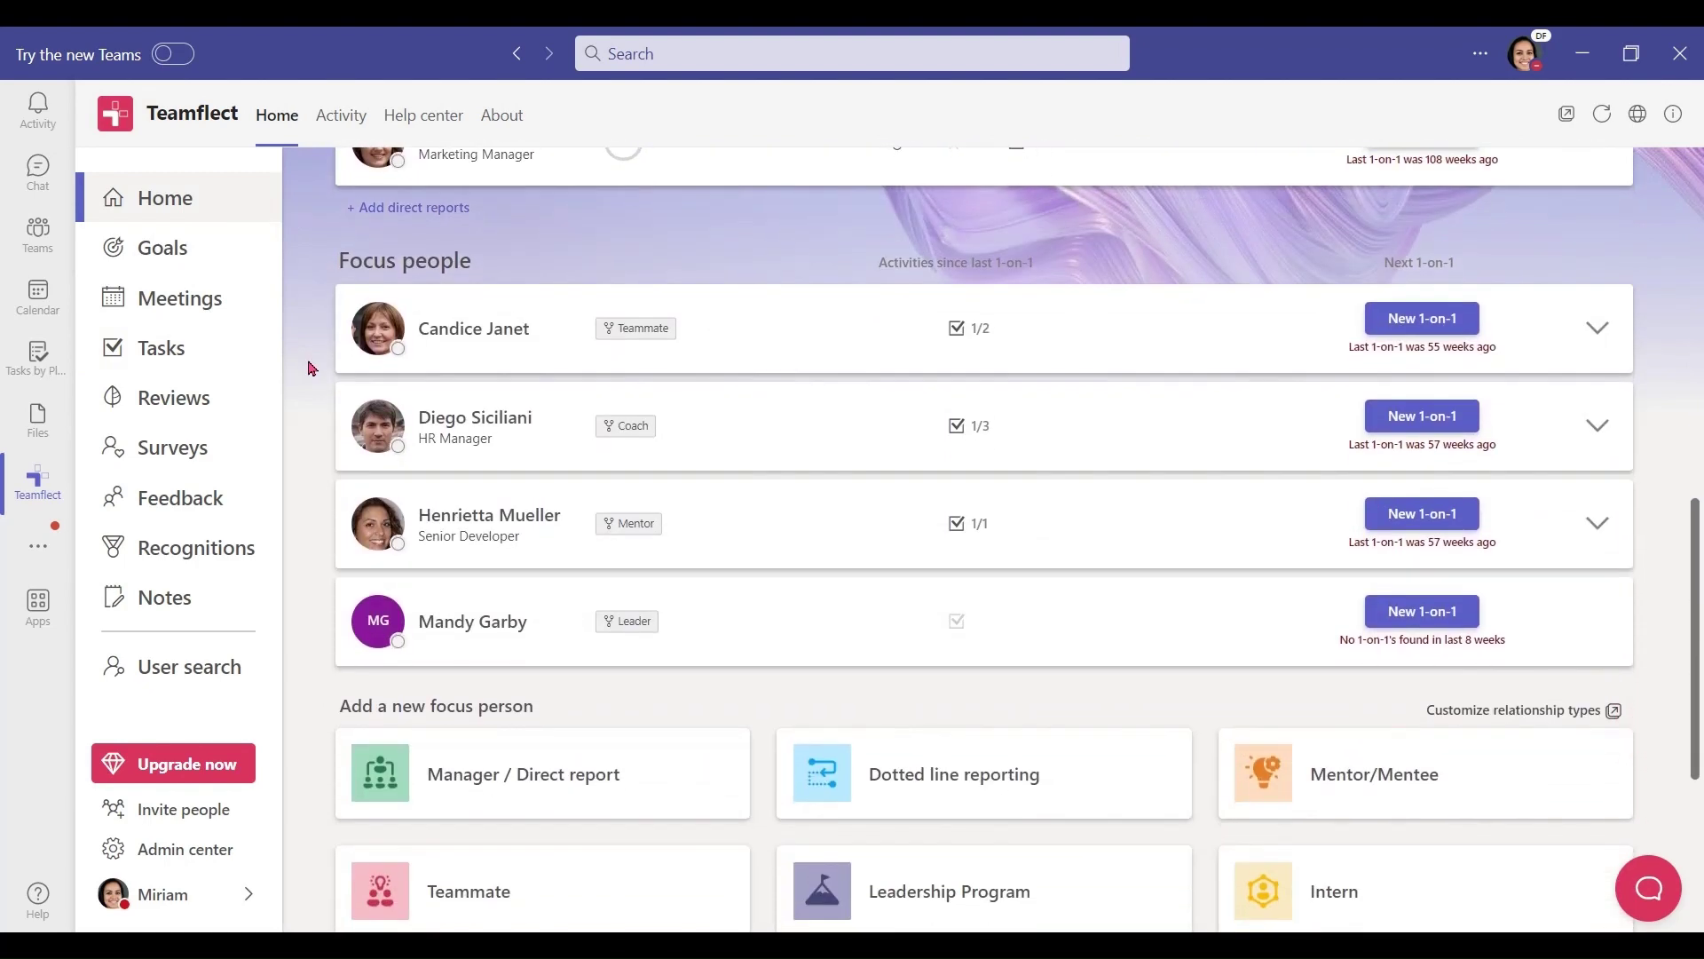
scroll(312, 369, down, 3)
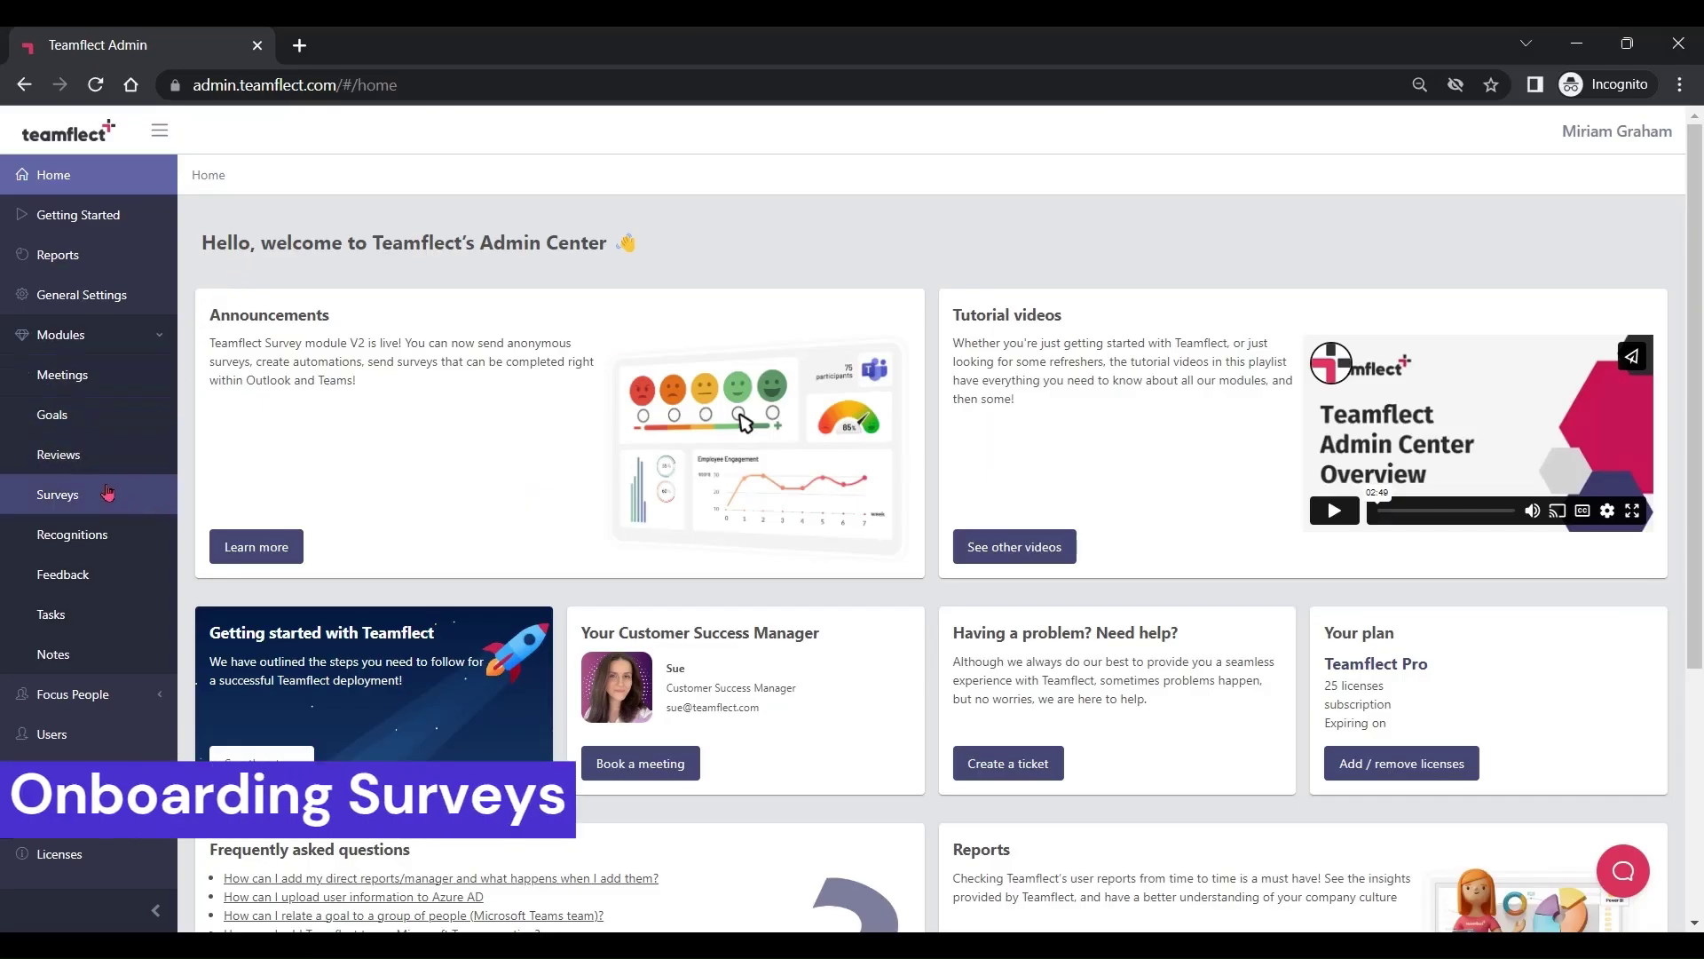
Step: Start a new survey from the Onboarding Survey template in the Surveys module
click(107, 492)
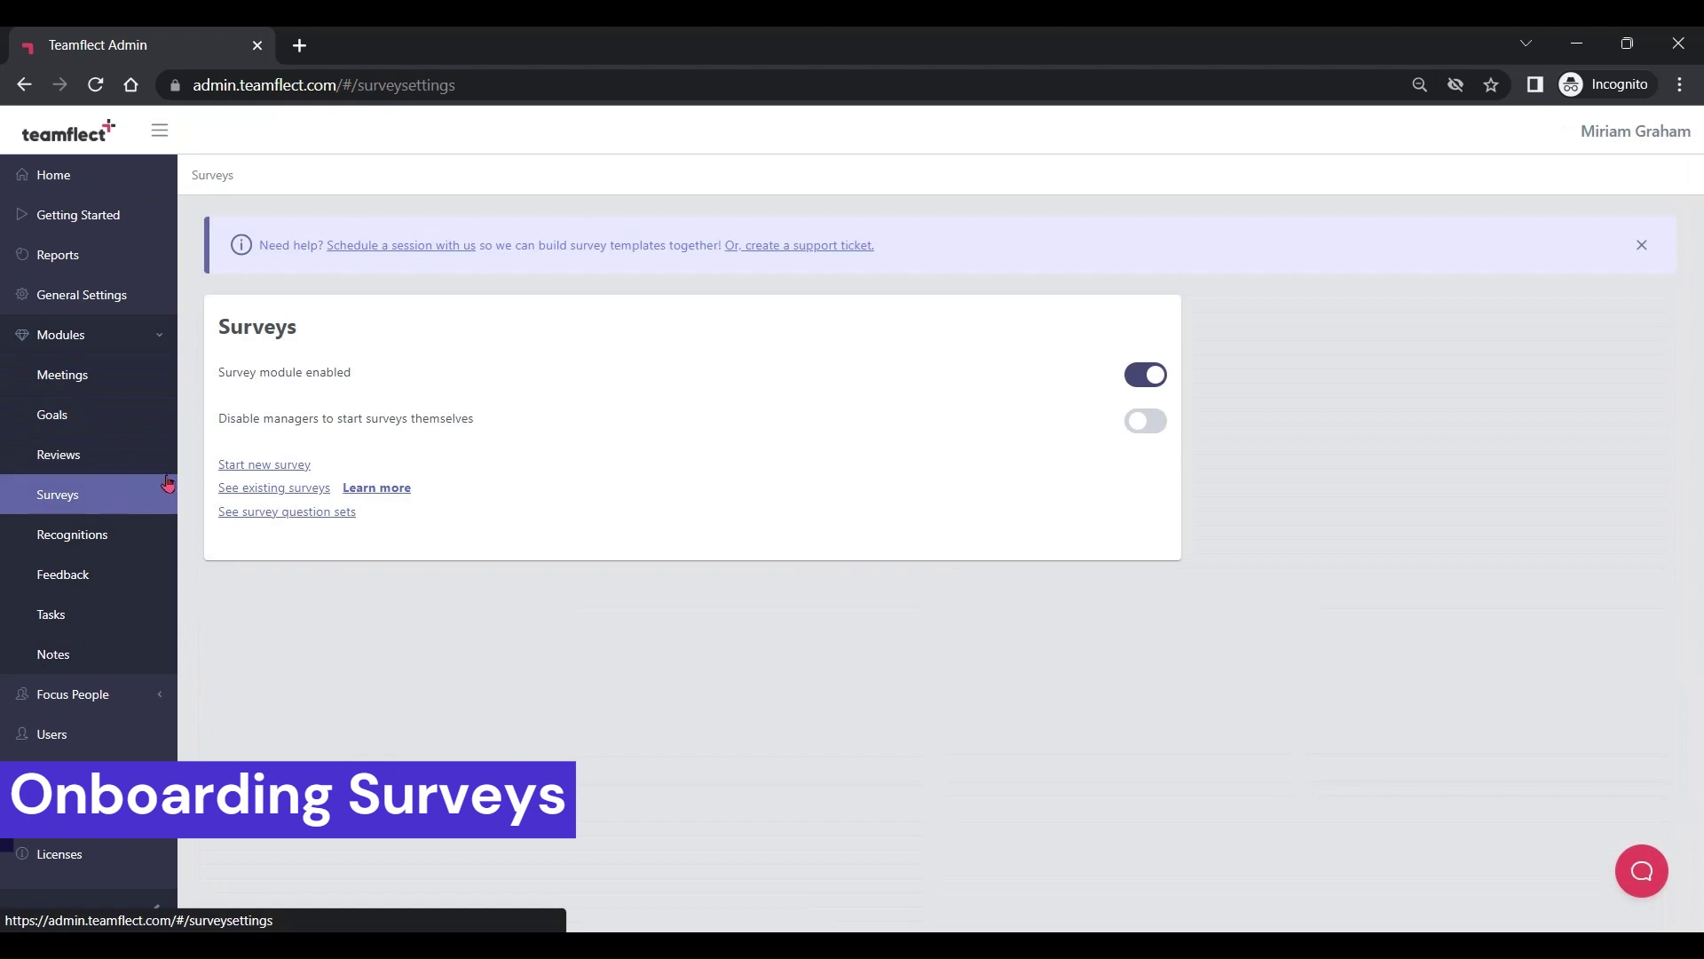
click(234, 467)
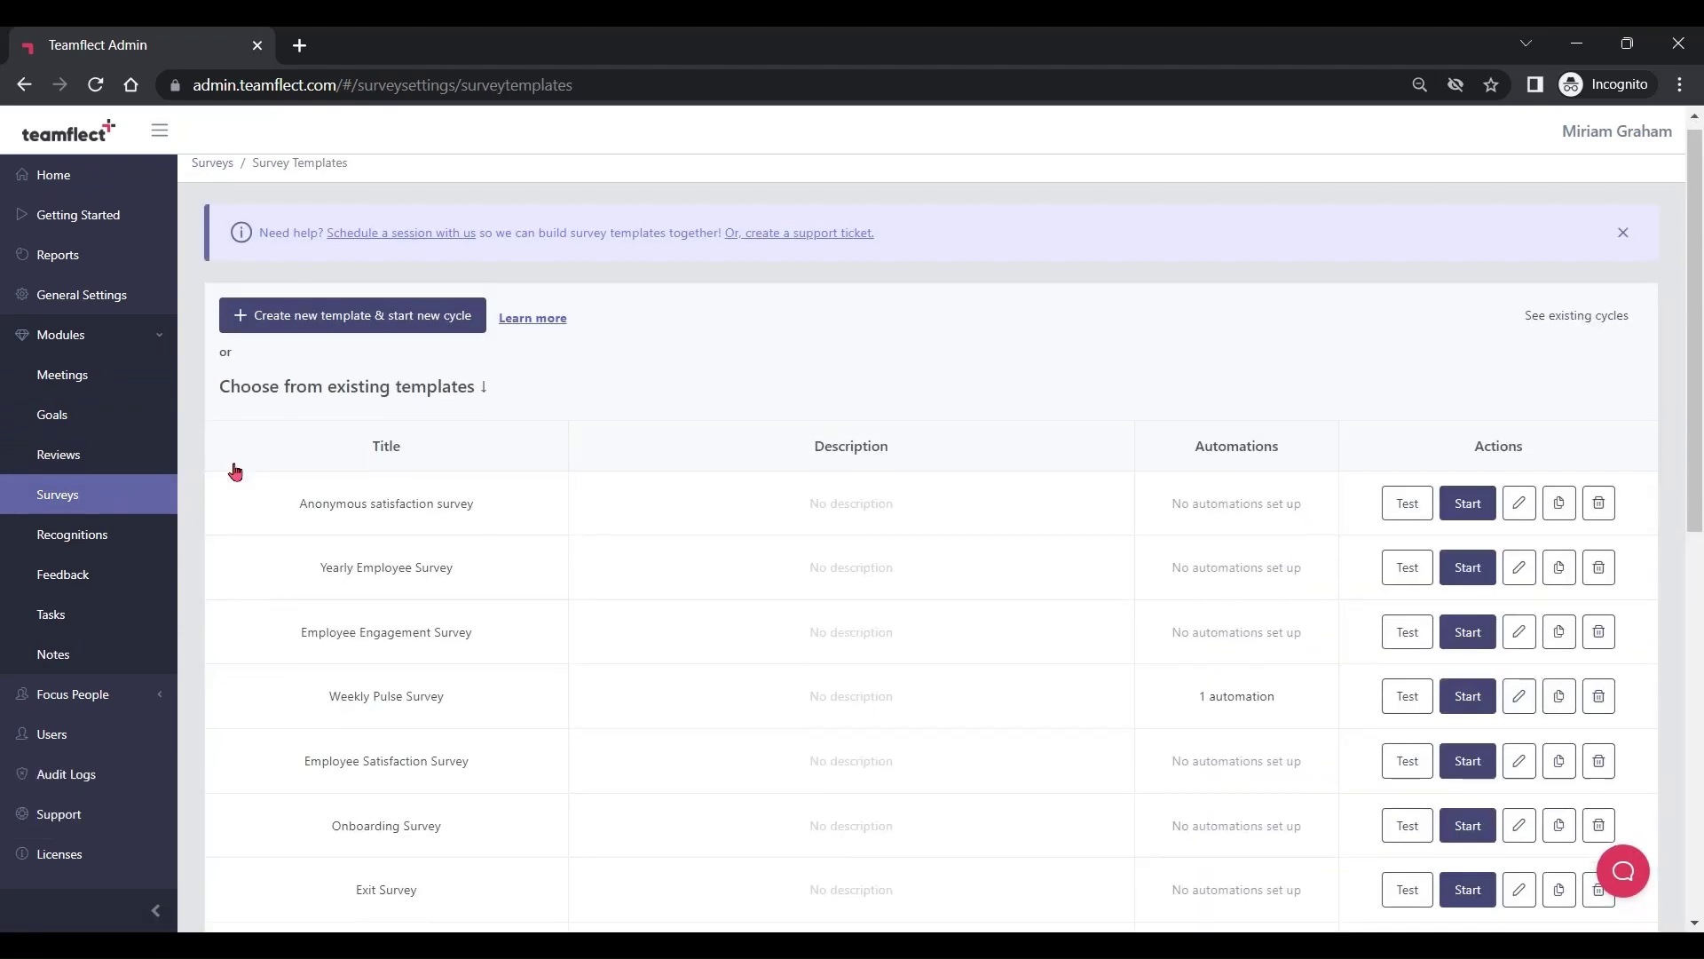
scroll(234, 470, down, 3)
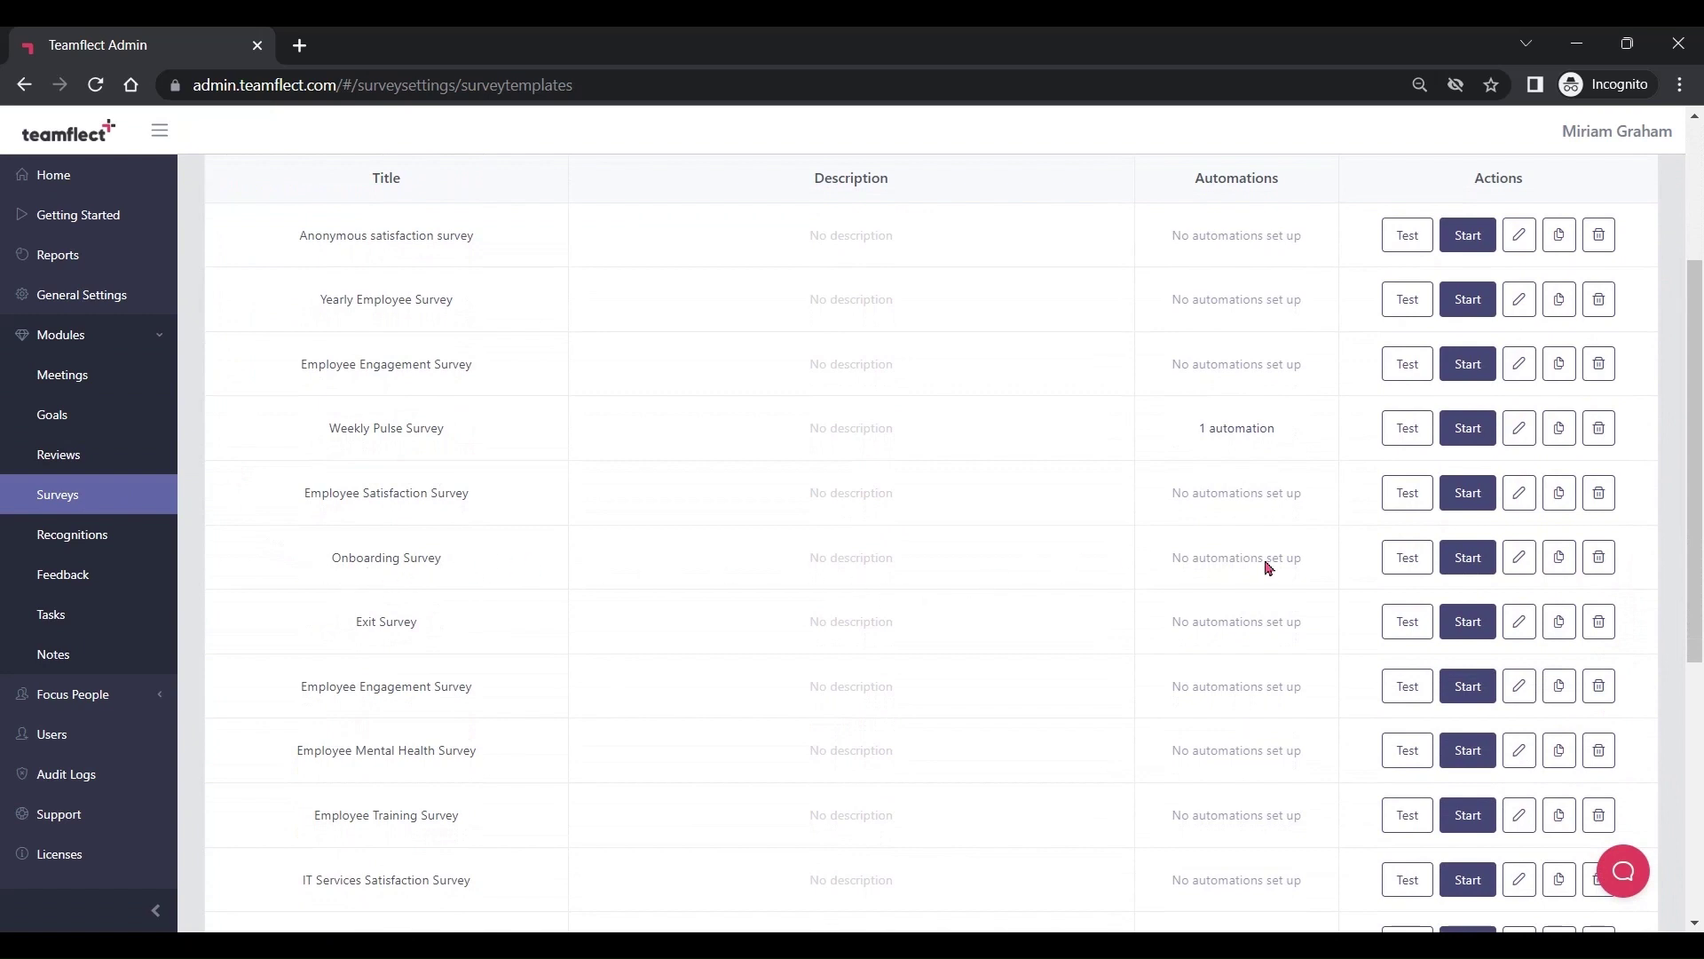
click(1462, 563)
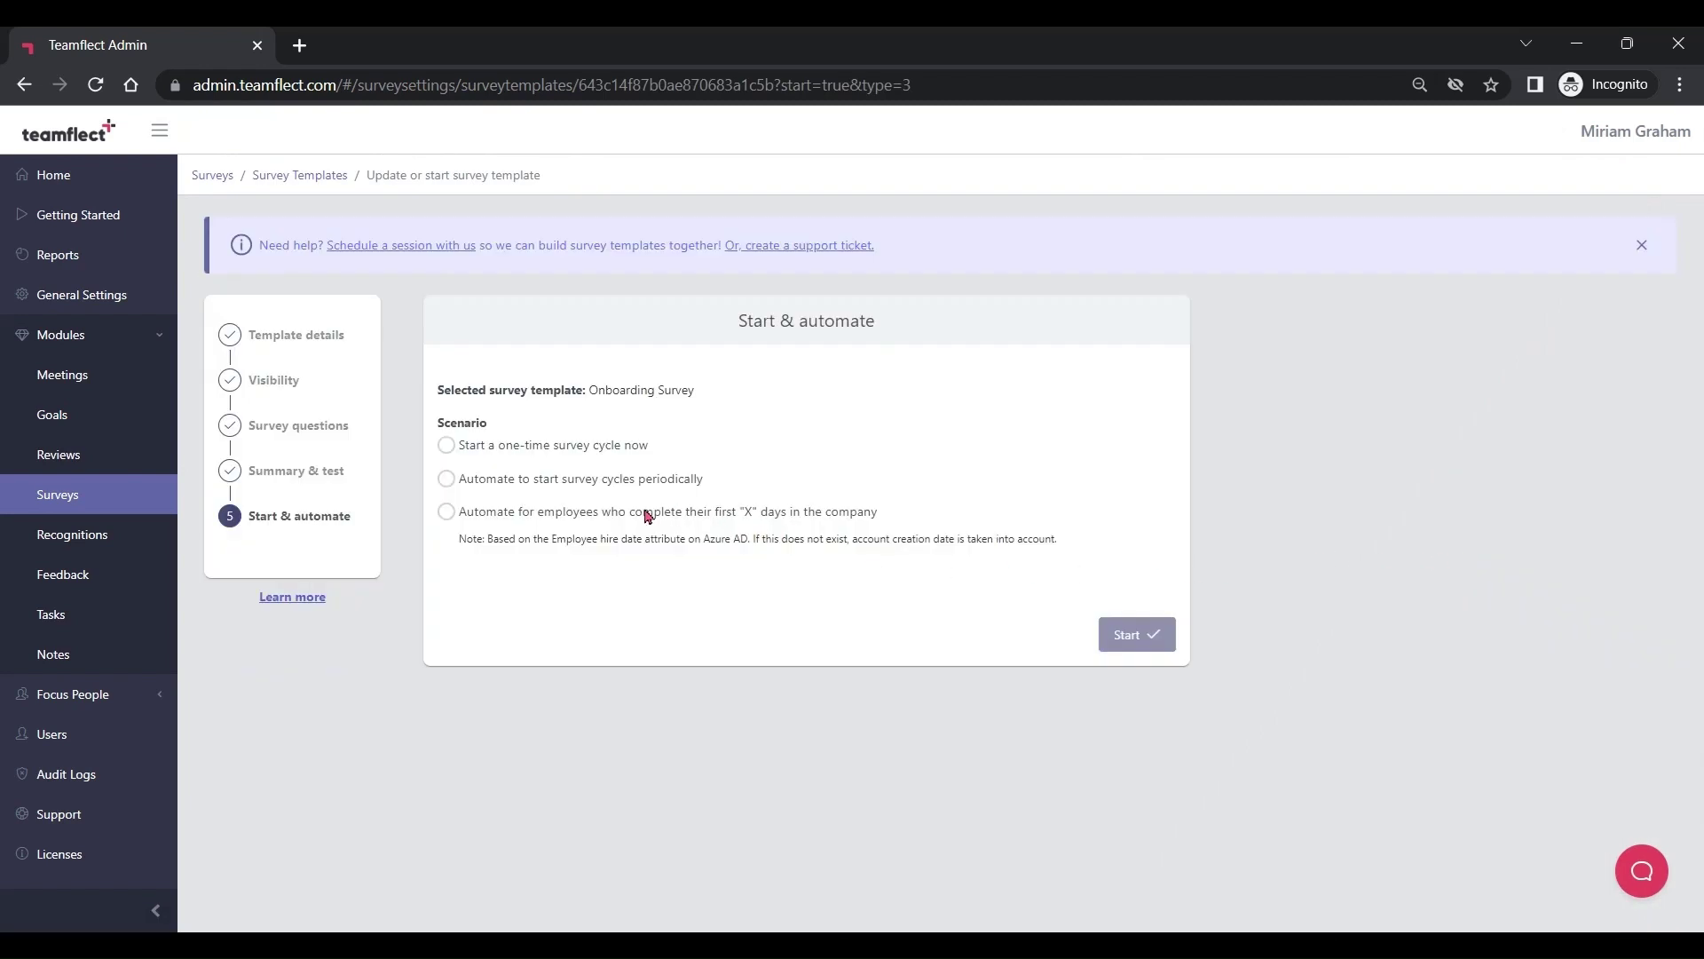
Step: Automate it as 'First 15 Day Survey', sent 15 days after hire to logged-in Teamflect users only
click(447, 512)
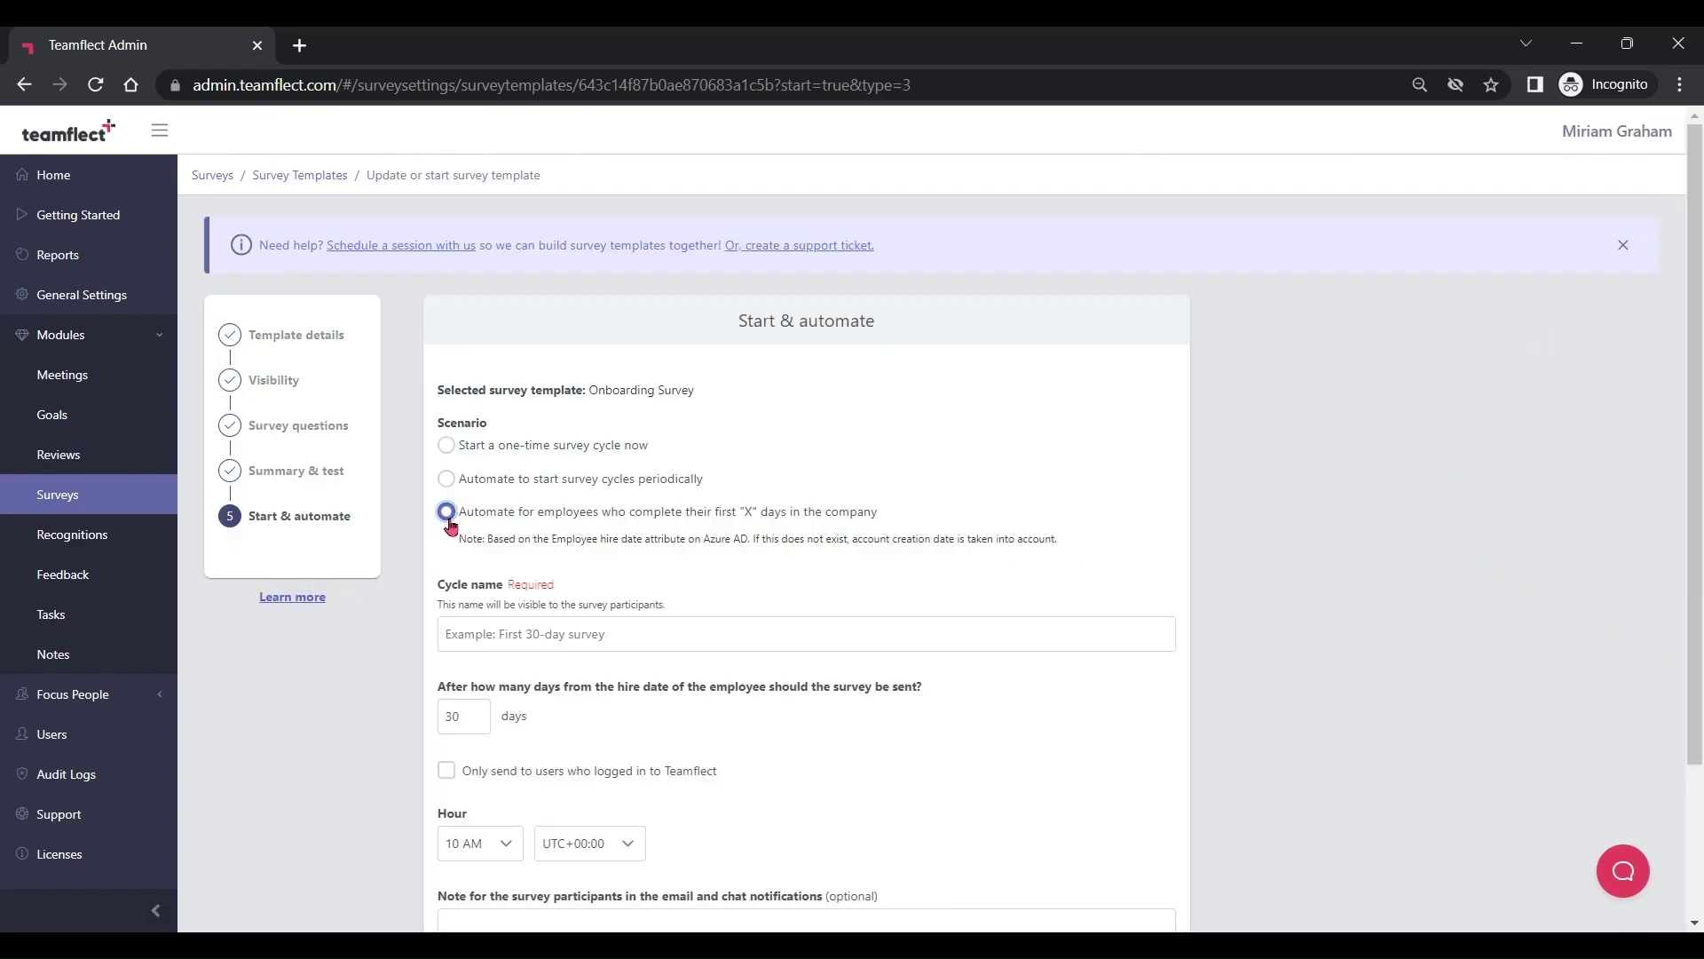
click(531, 634)
text(First 15 Day Survey)
scroll(536, 637, down, 2)
double_click(464, 575)
text(15)
click(444, 622)
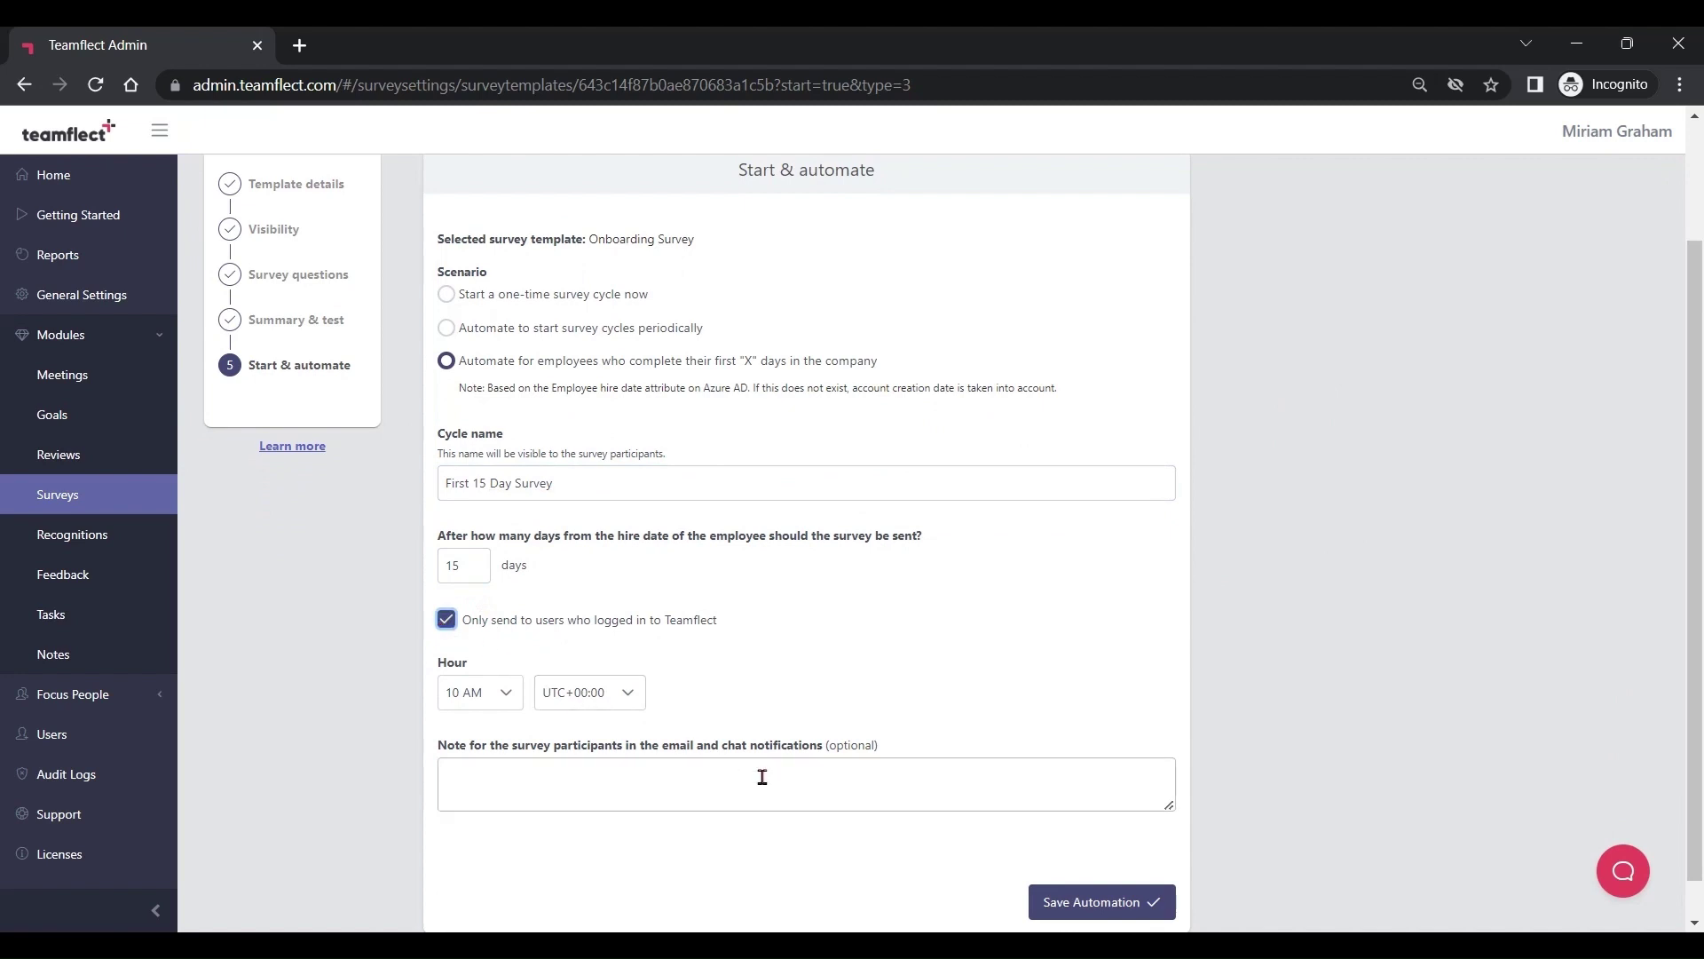
click(1049, 899)
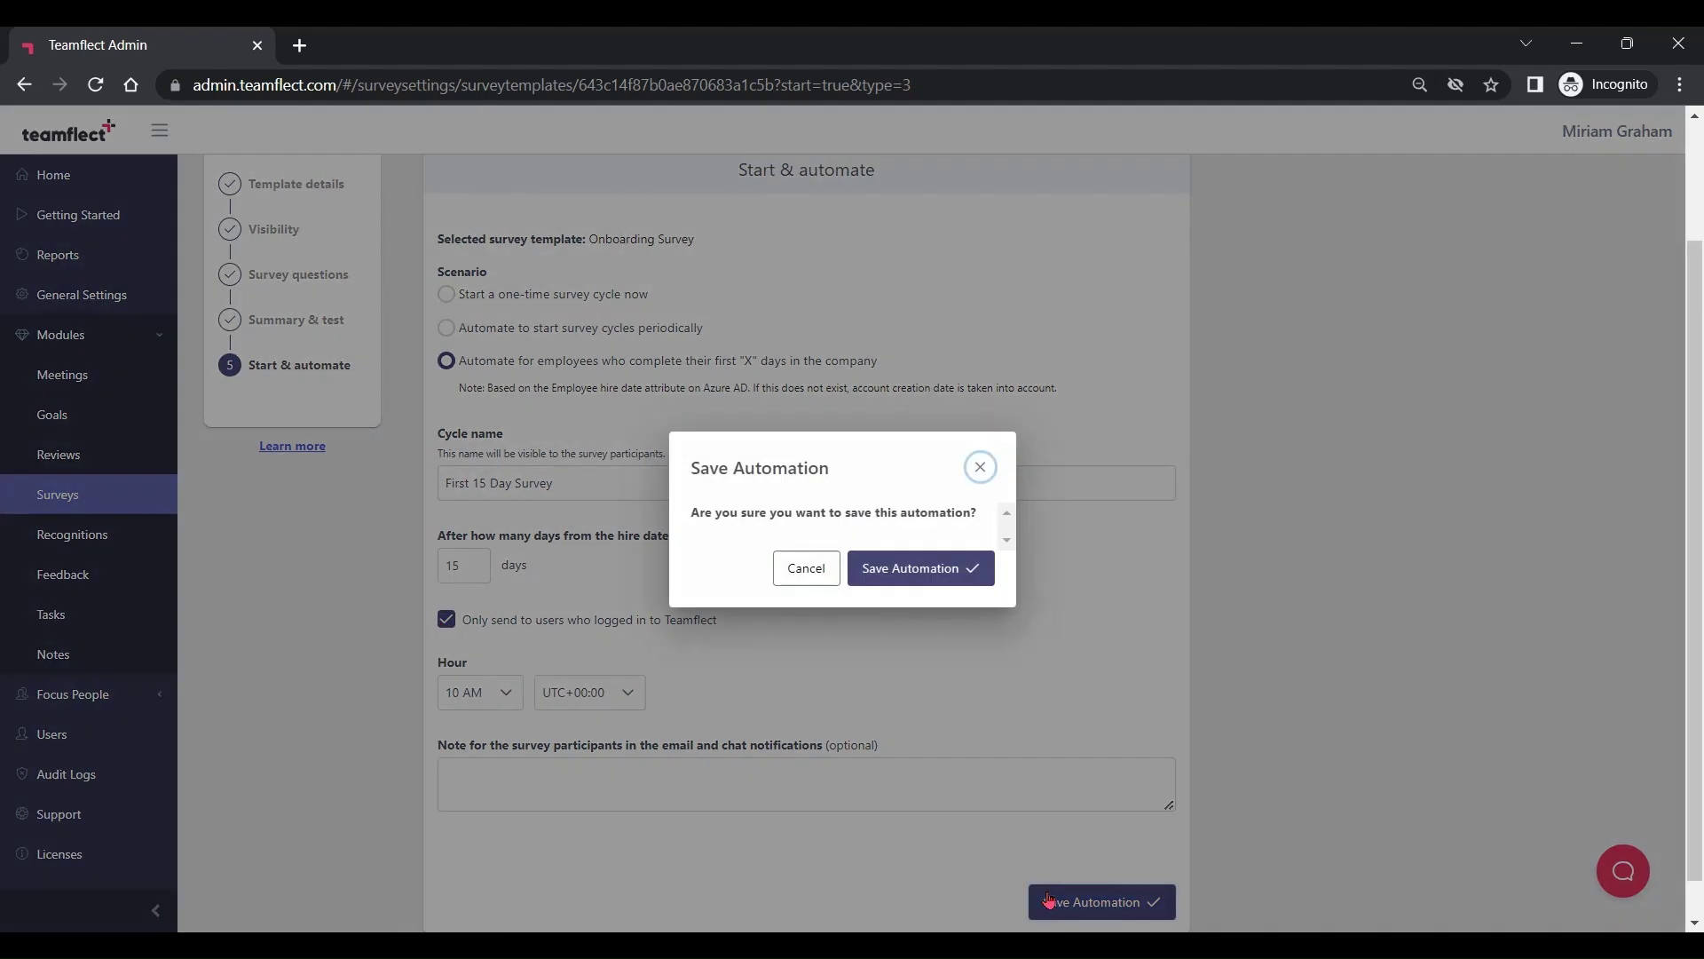
click(891, 579)
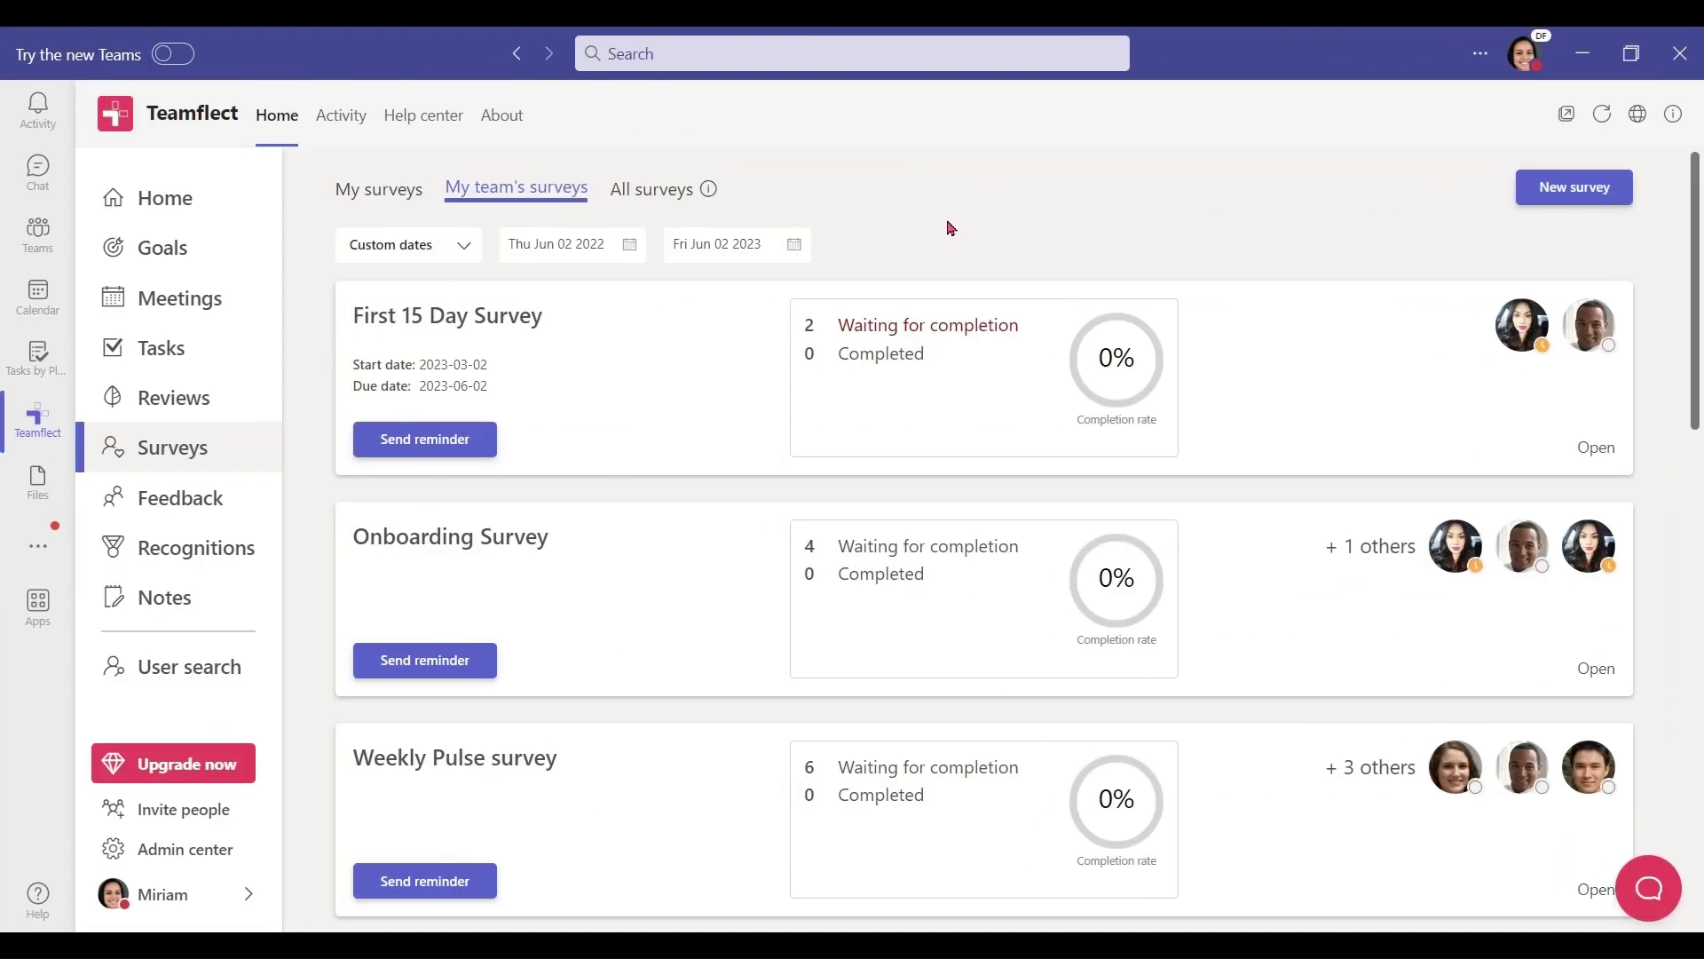
Step: Send a reminder to both pending respondents of the First 15 Day Survey
click(690, 357)
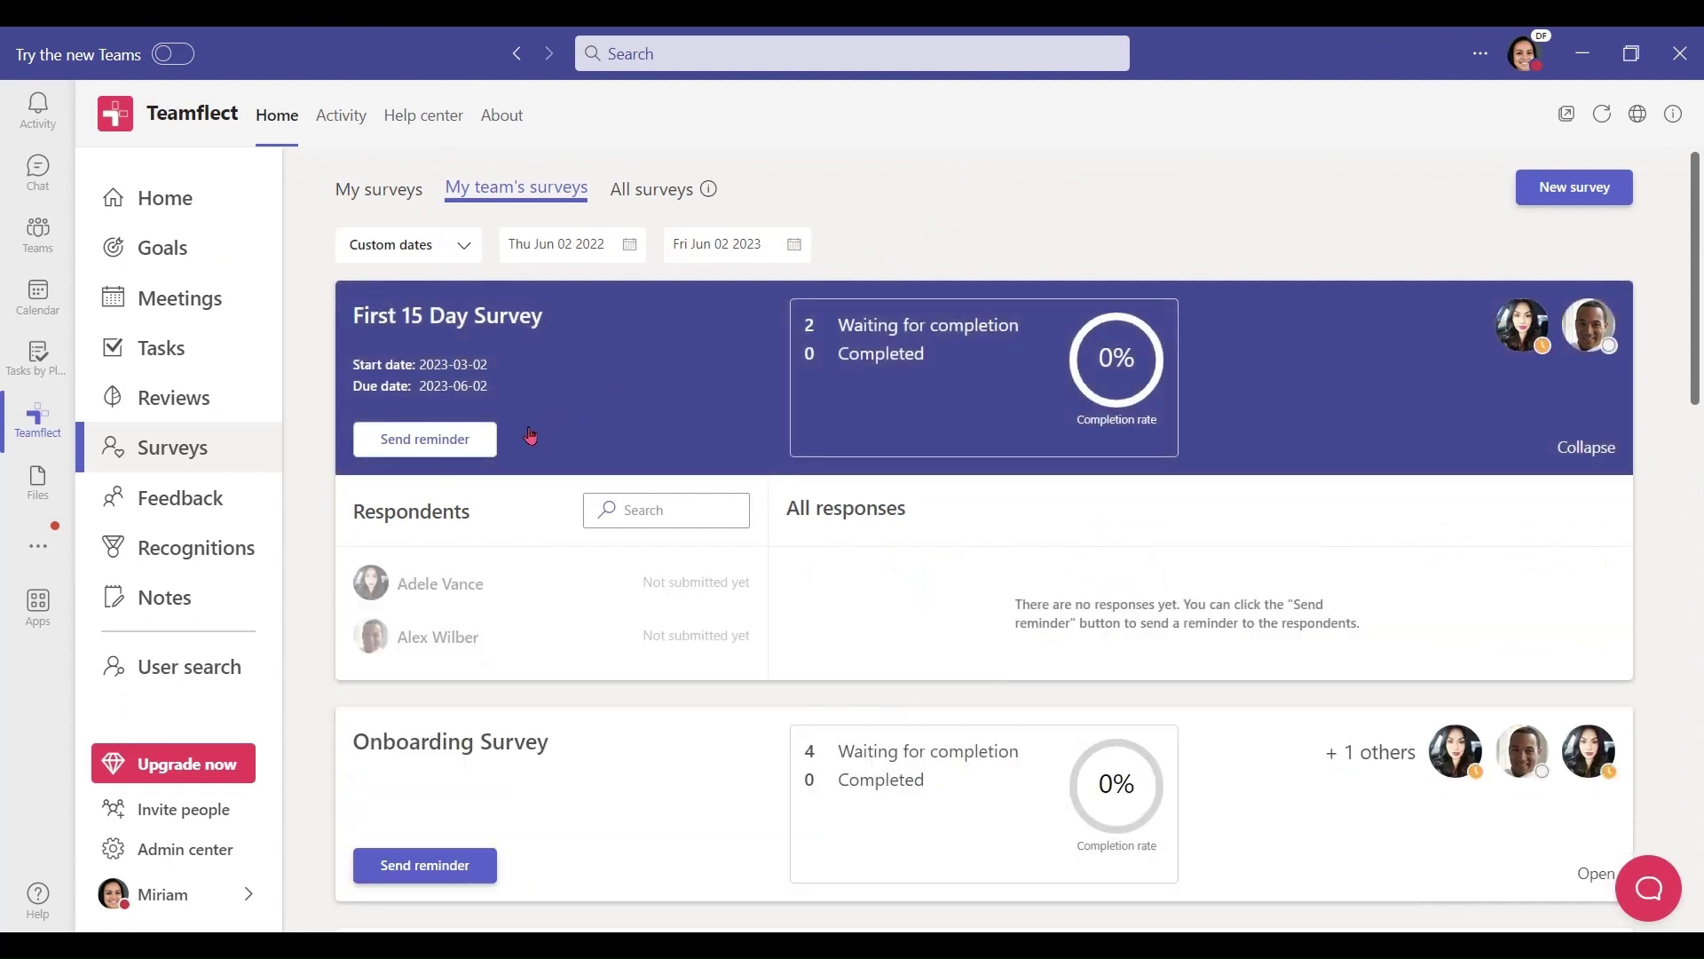
click(486, 441)
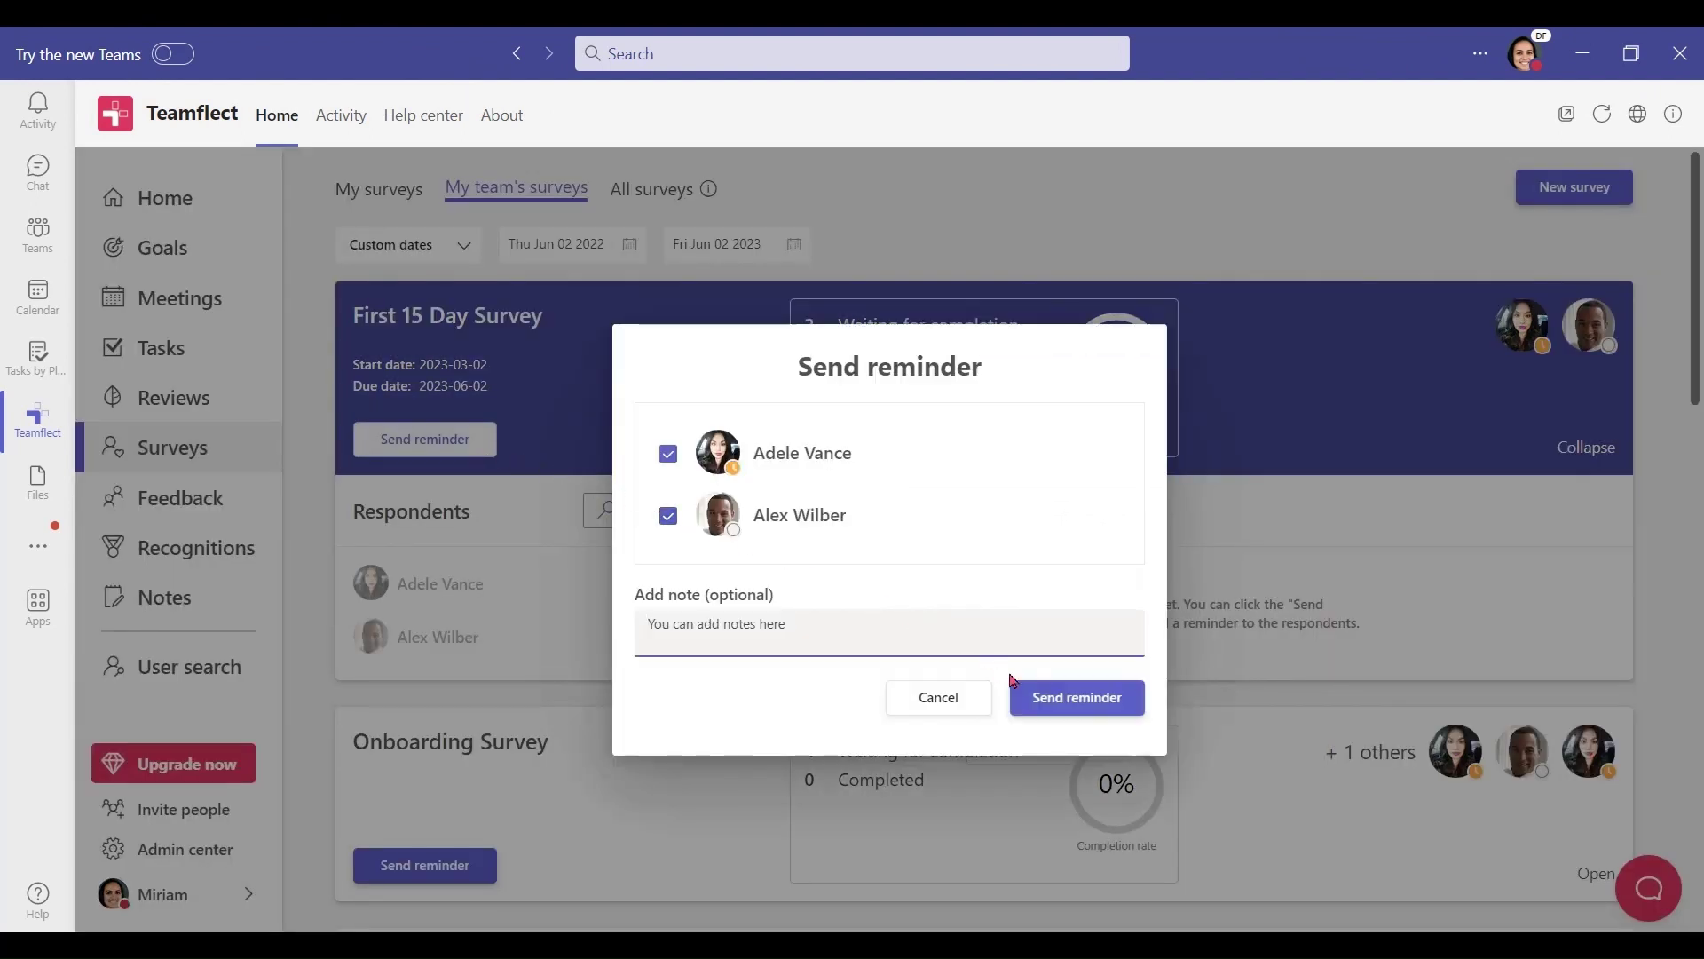
click(1029, 697)
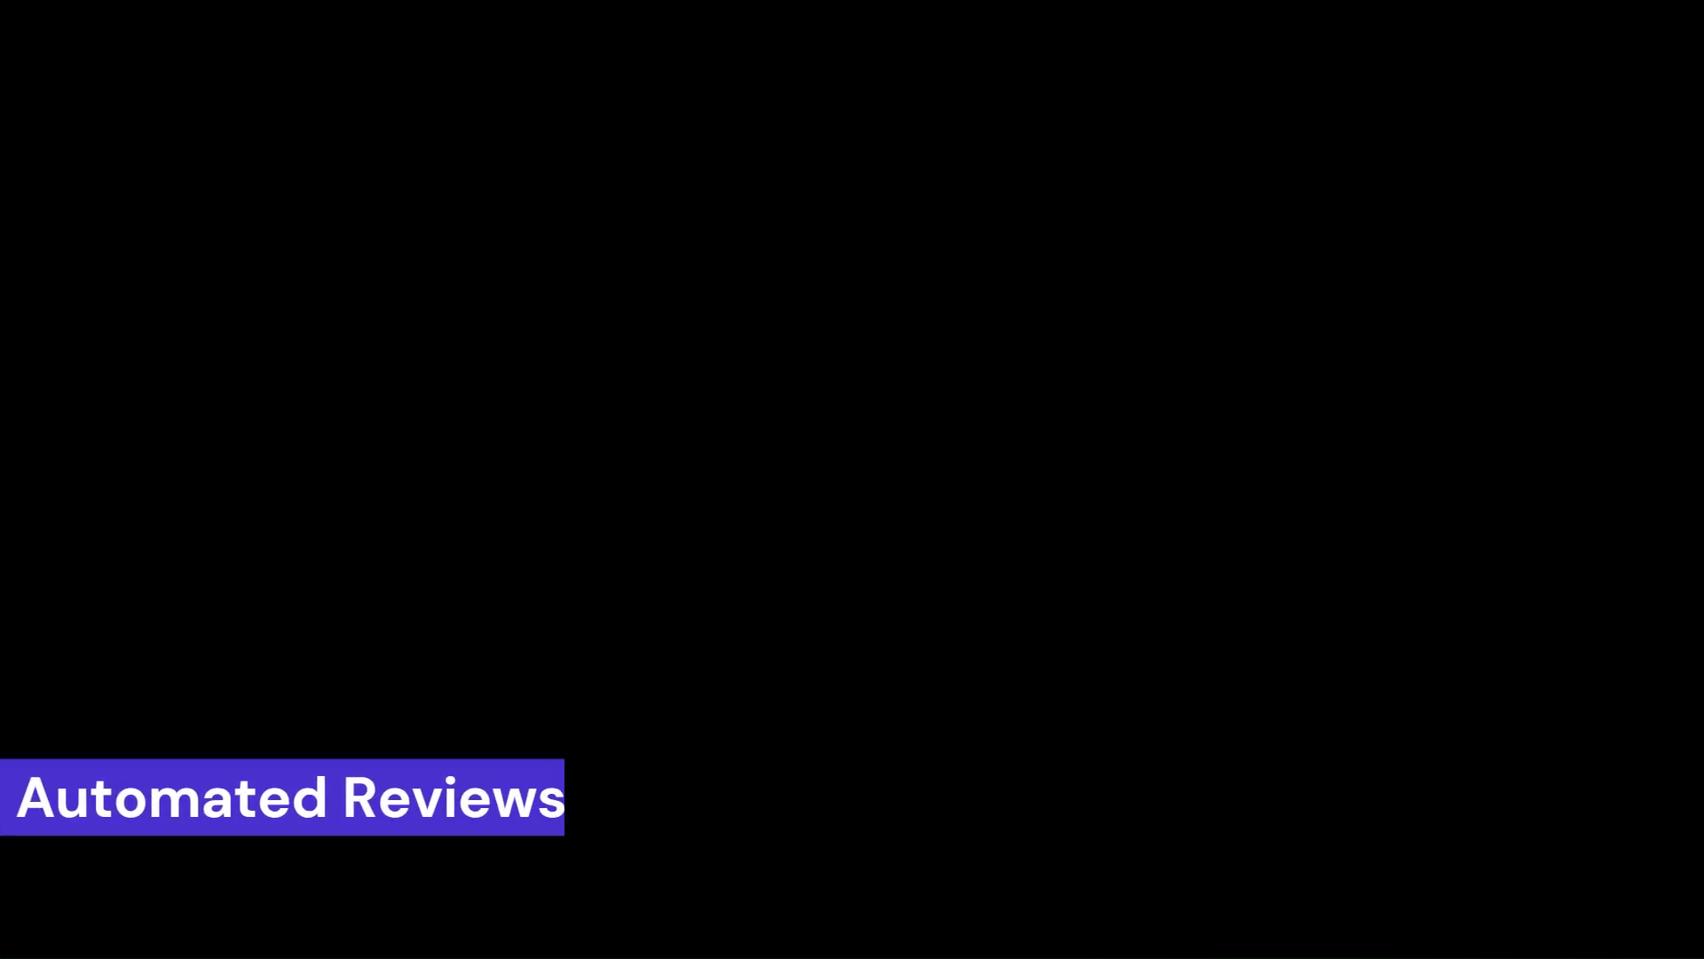
Step: Start a new review cycle from the 30-day Review (With self-review) template
click(138, 458)
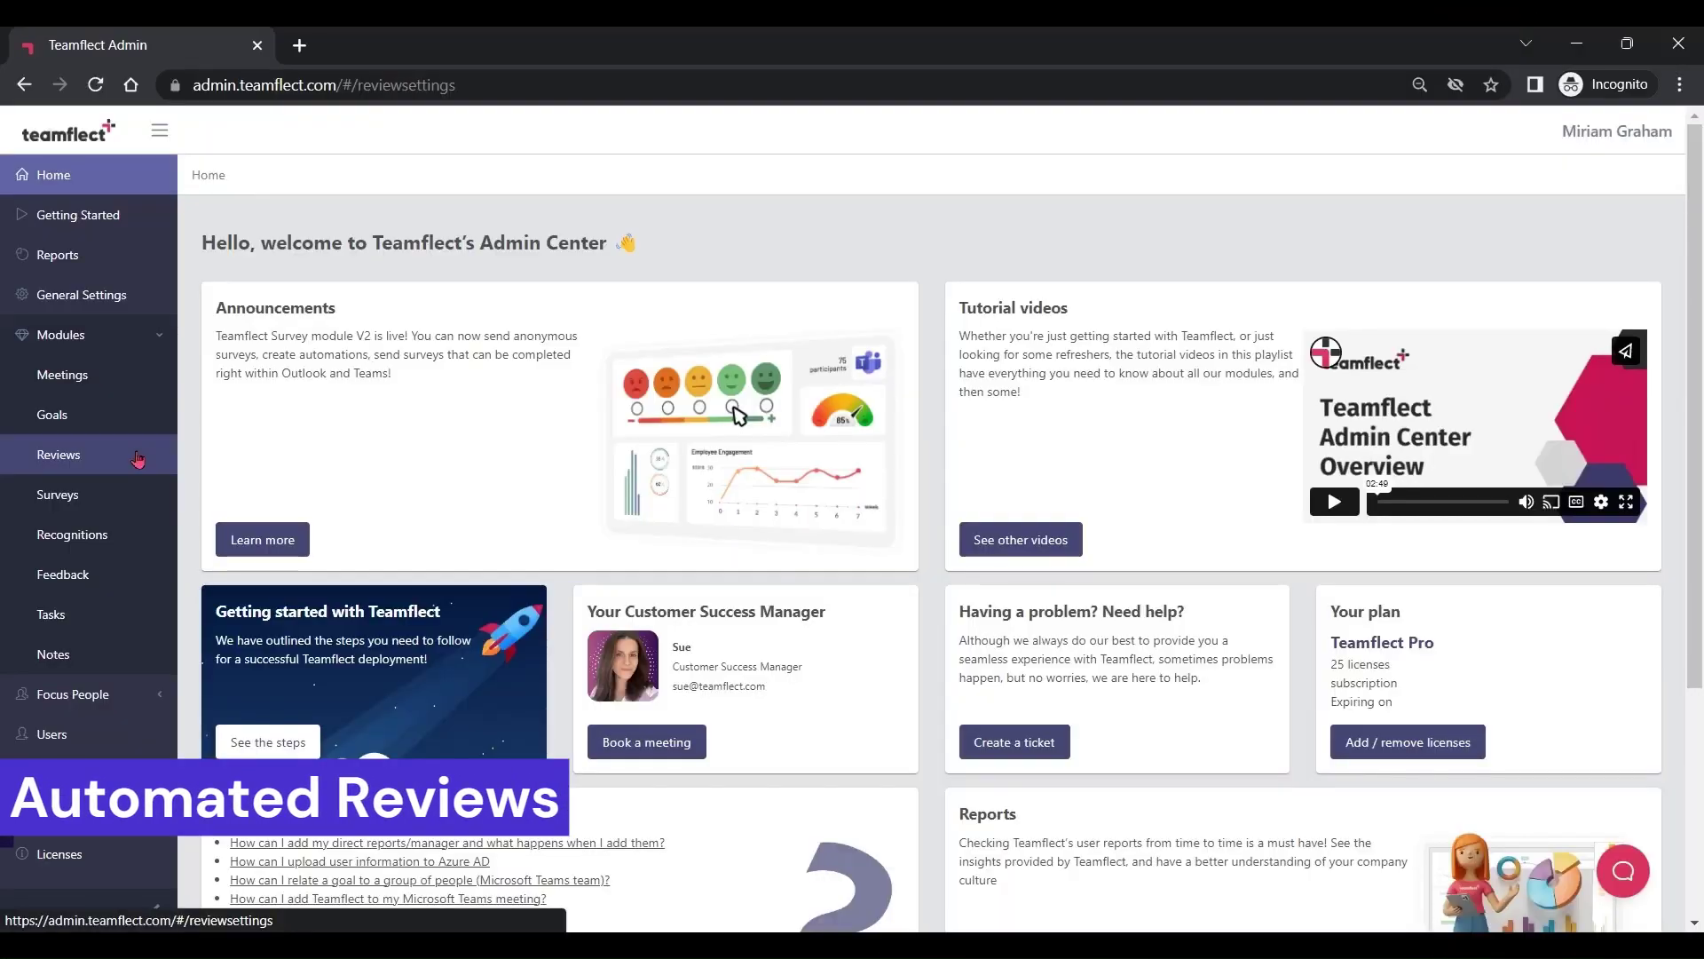
click(250, 467)
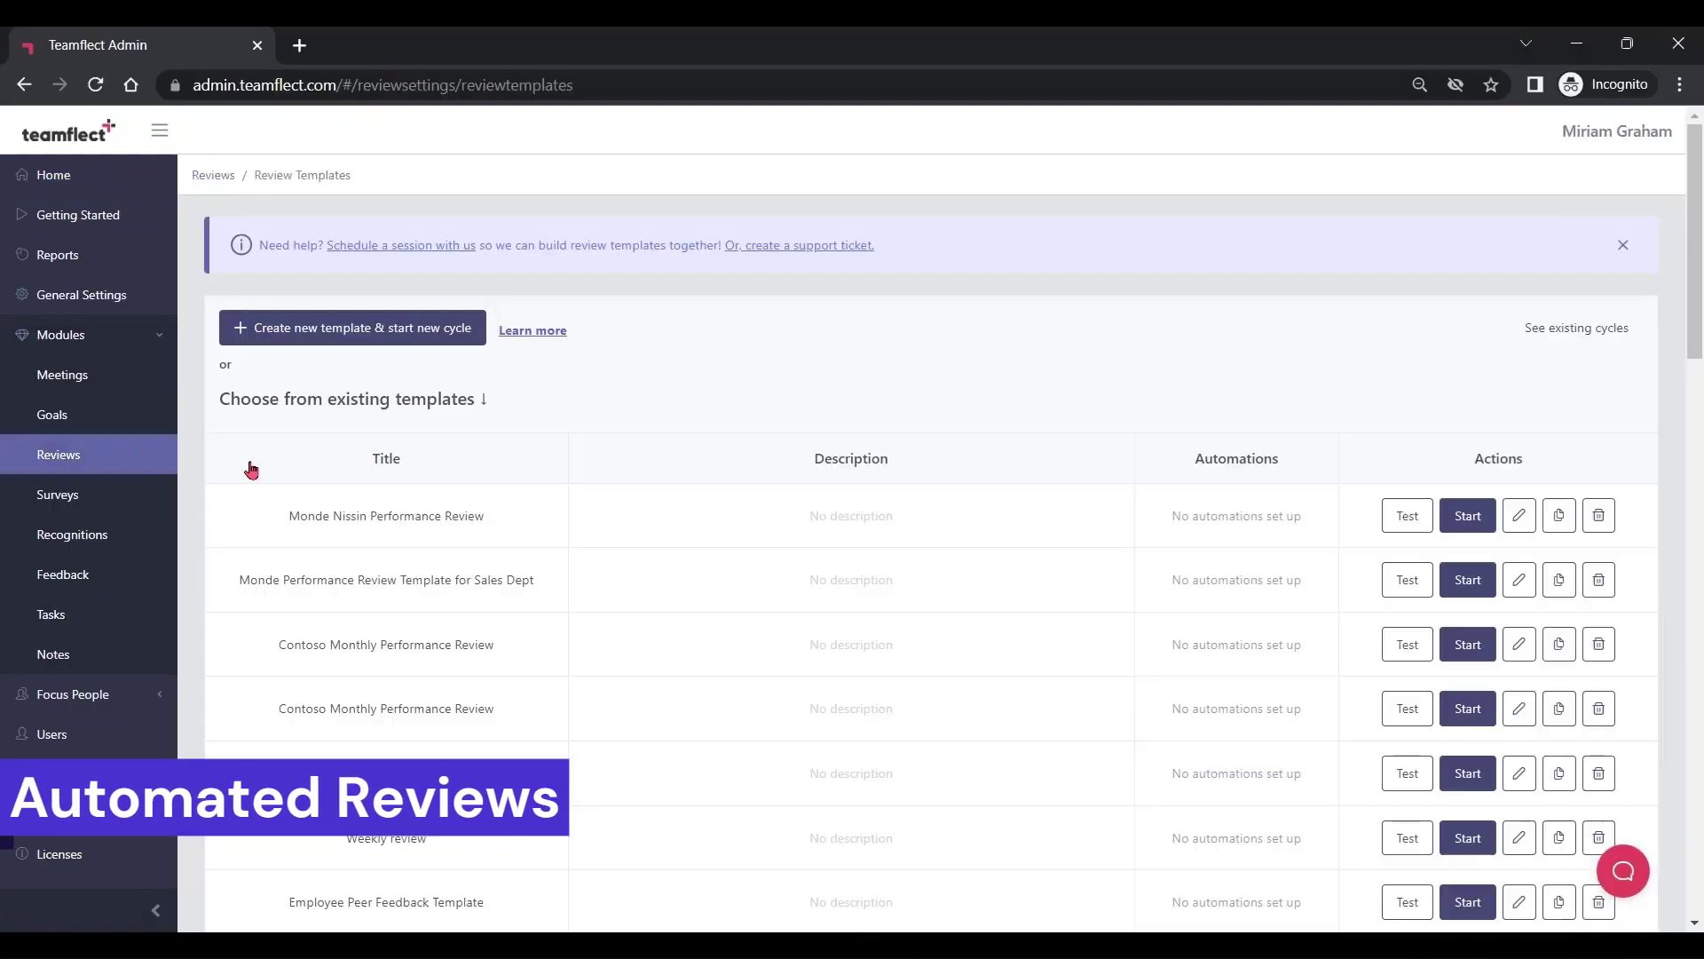
scroll(252, 469, down, 7)
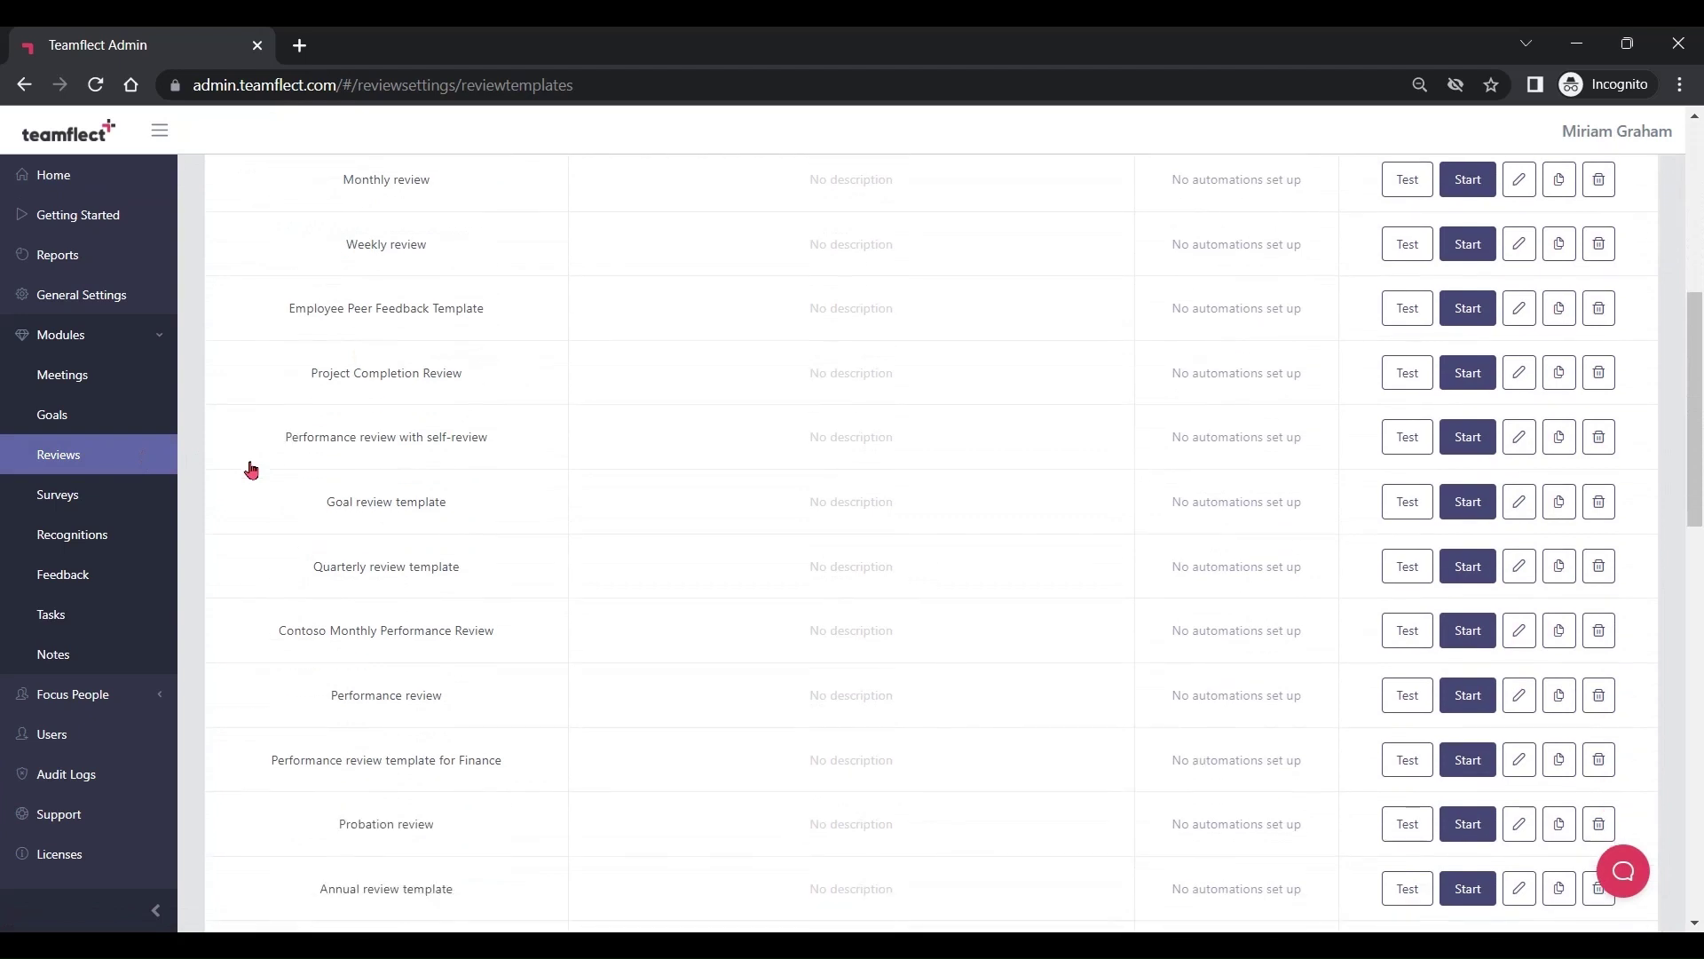
scroll(251, 470, down, 6)
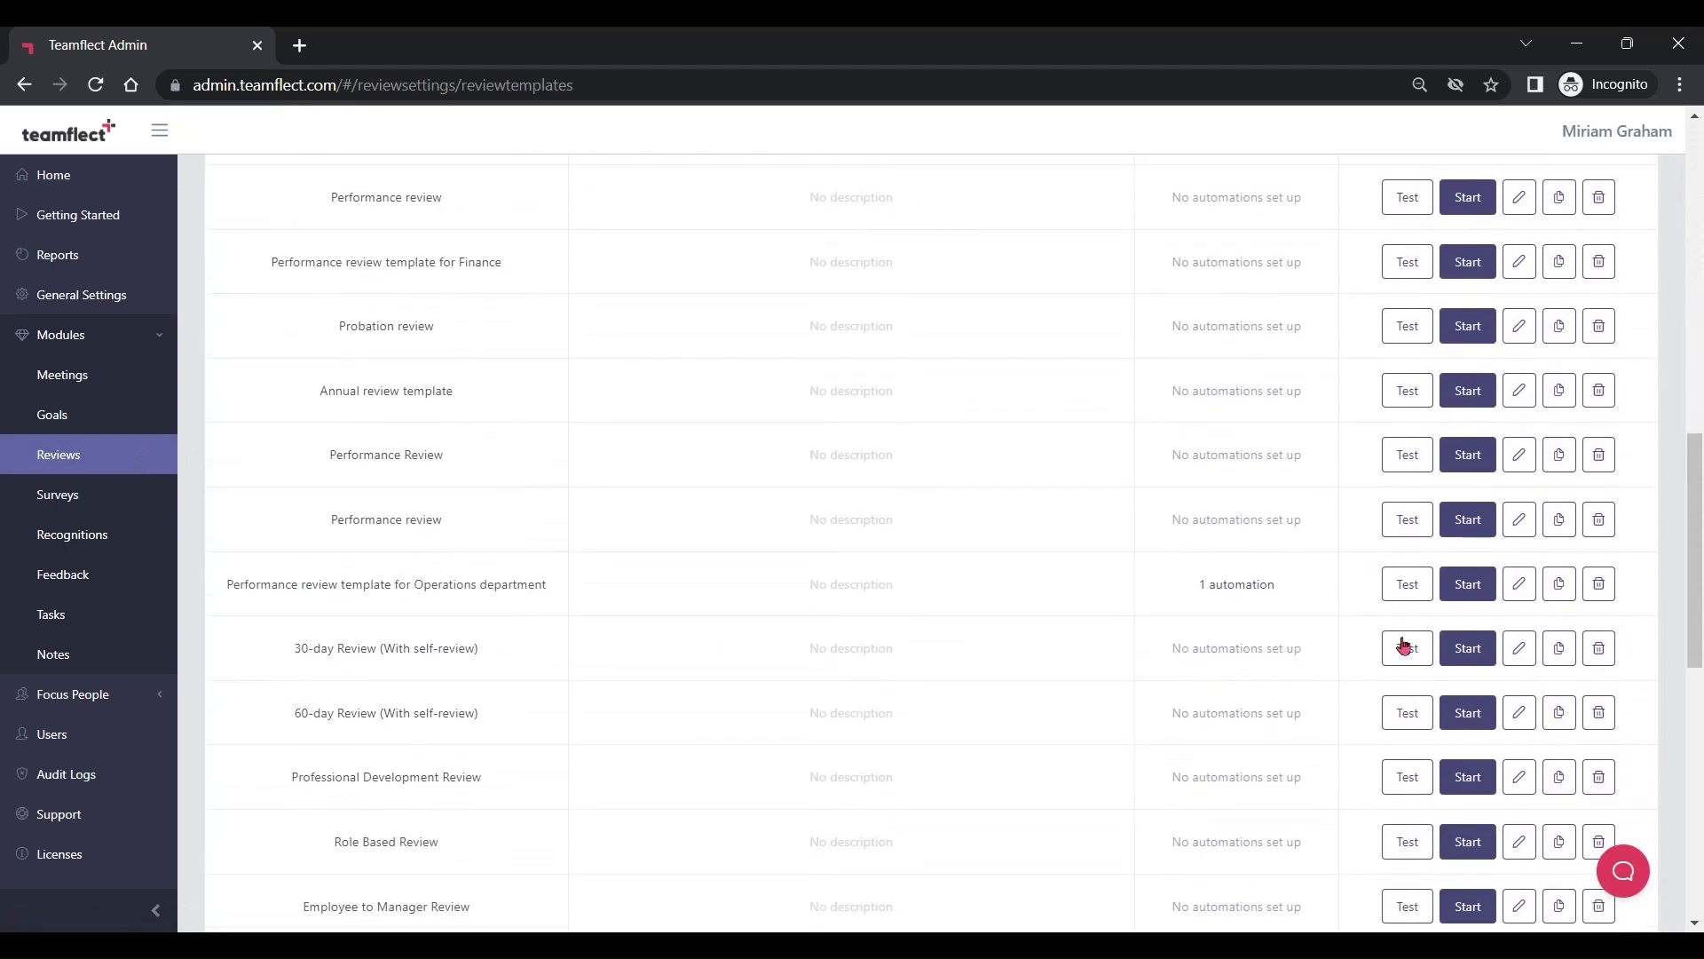
click(1460, 648)
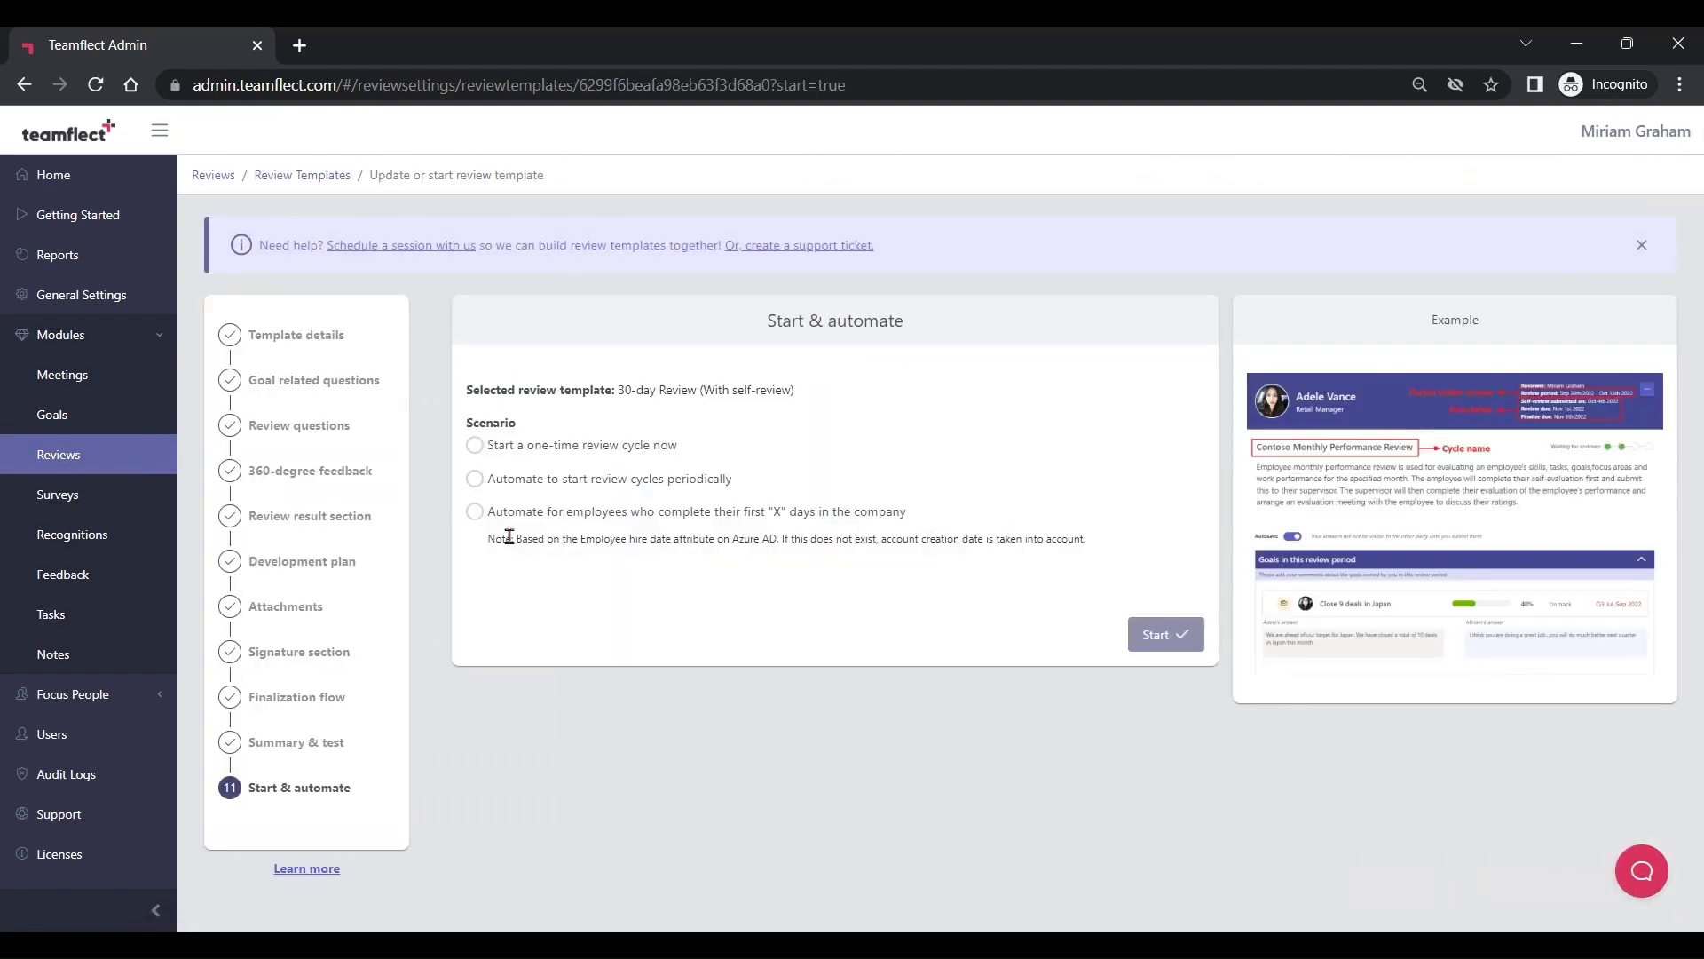
Step: Automate it for new hires' first 30 days as 'First 30 Day Review' and save
click(476, 515)
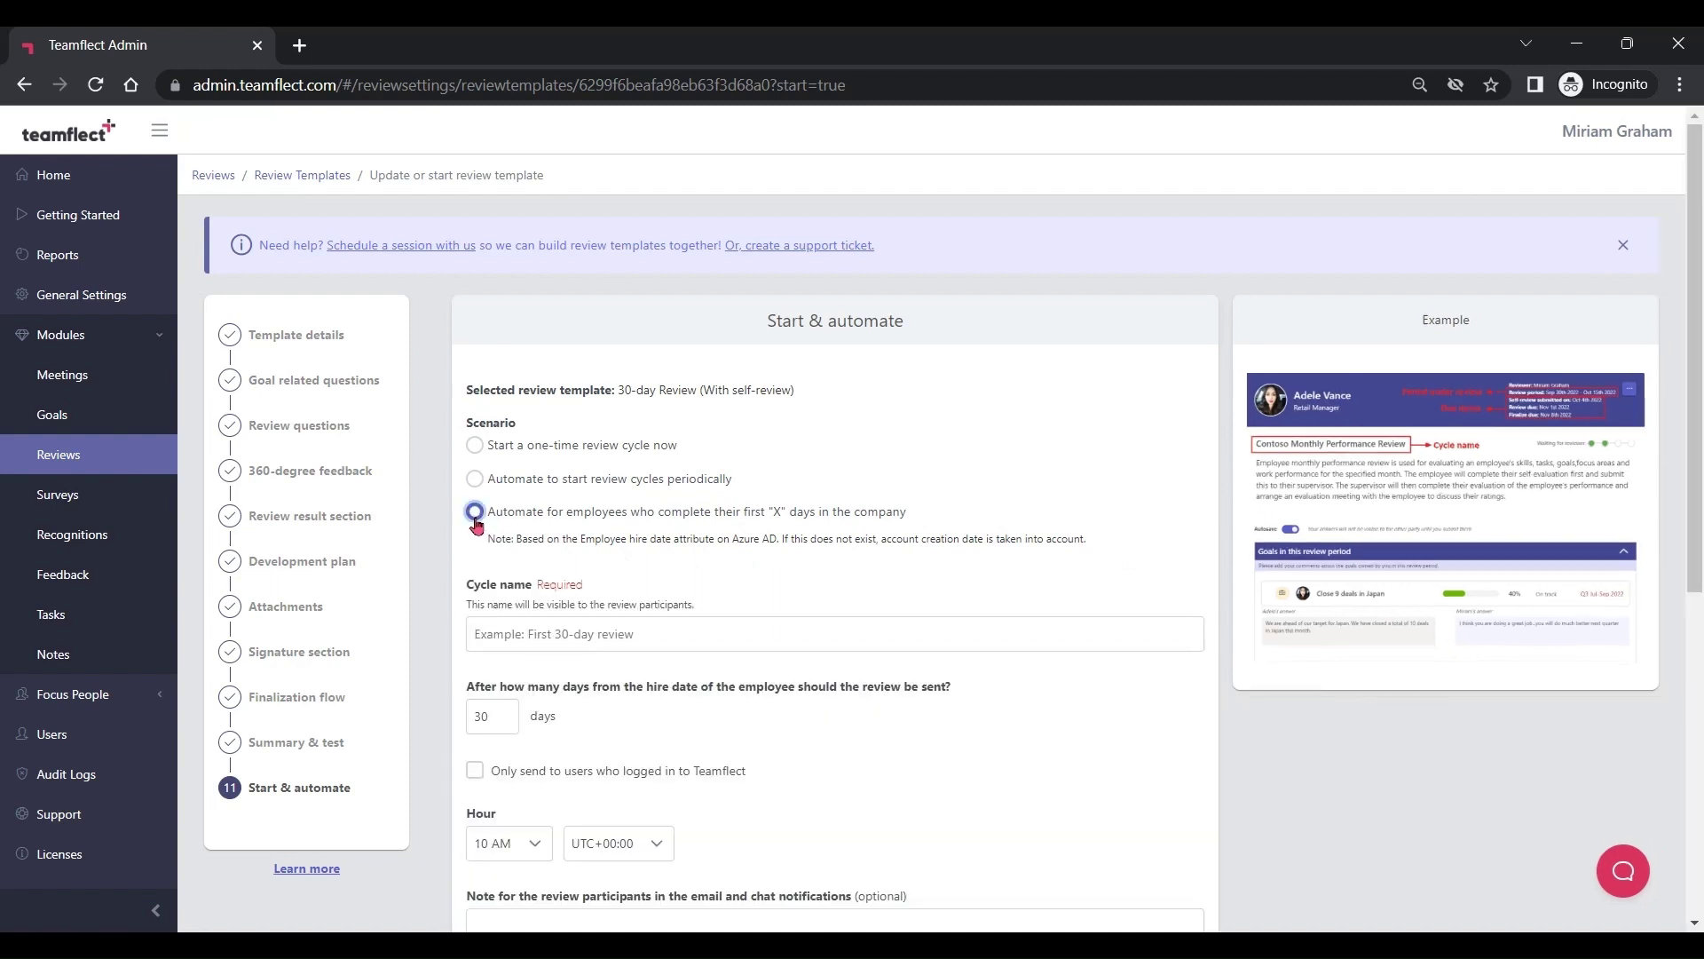
click(646, 634)
text(First 30 Day Review)
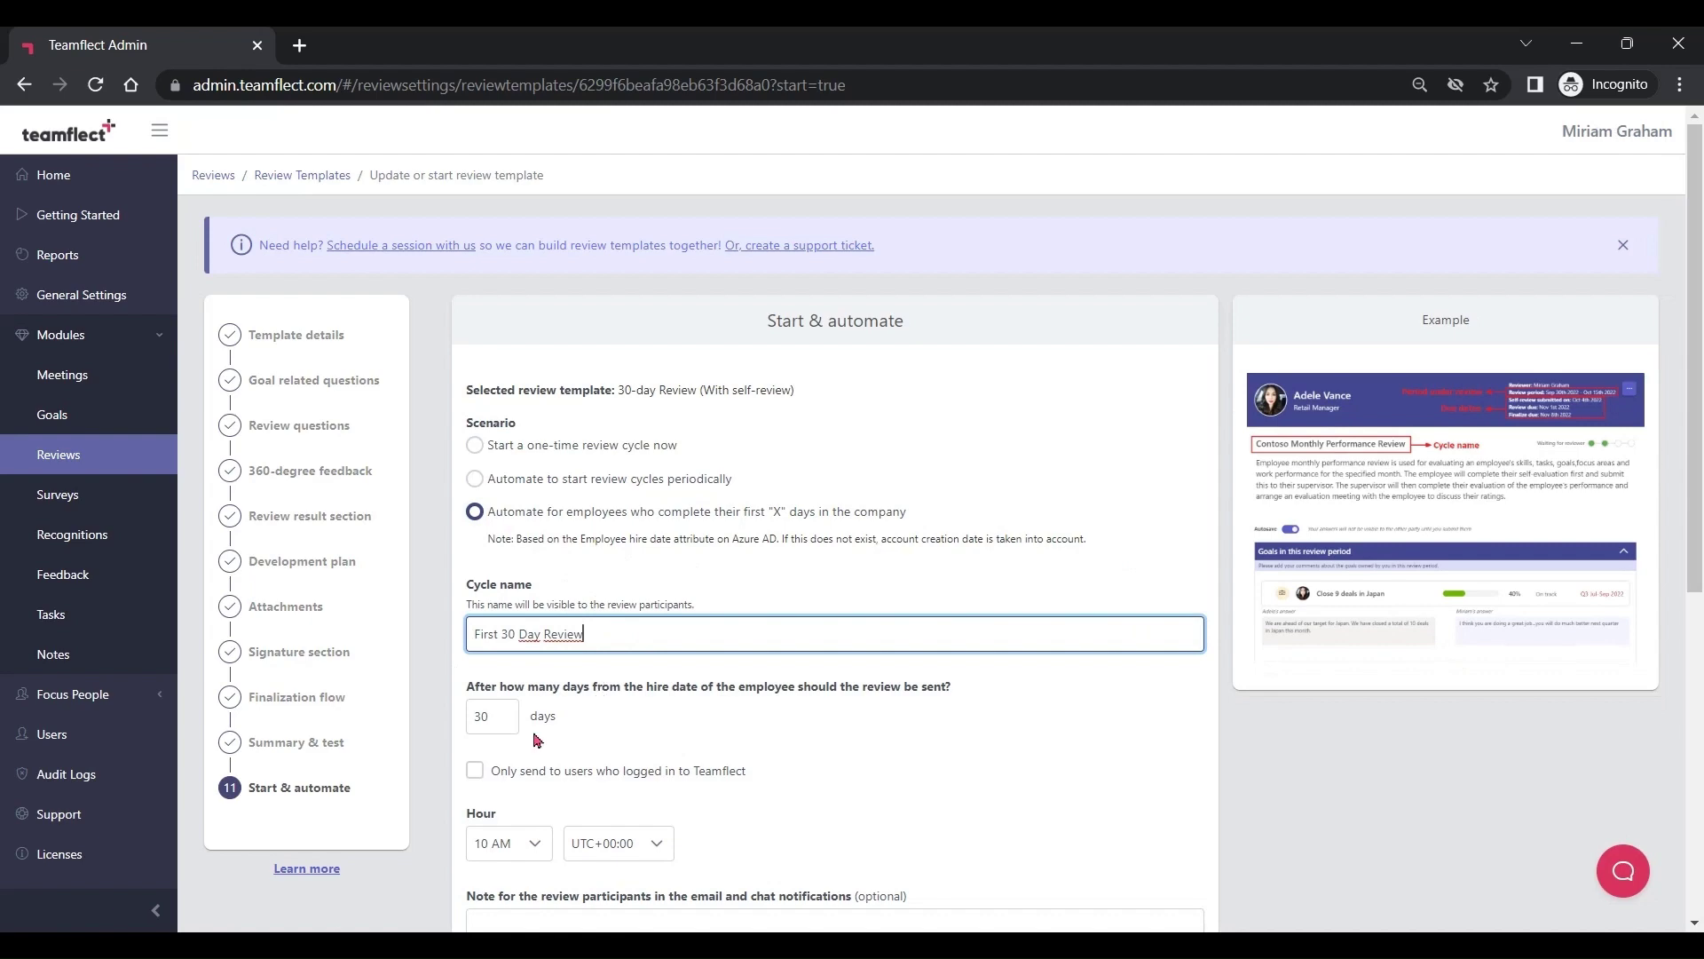
scroll(654, 742, down, 1)
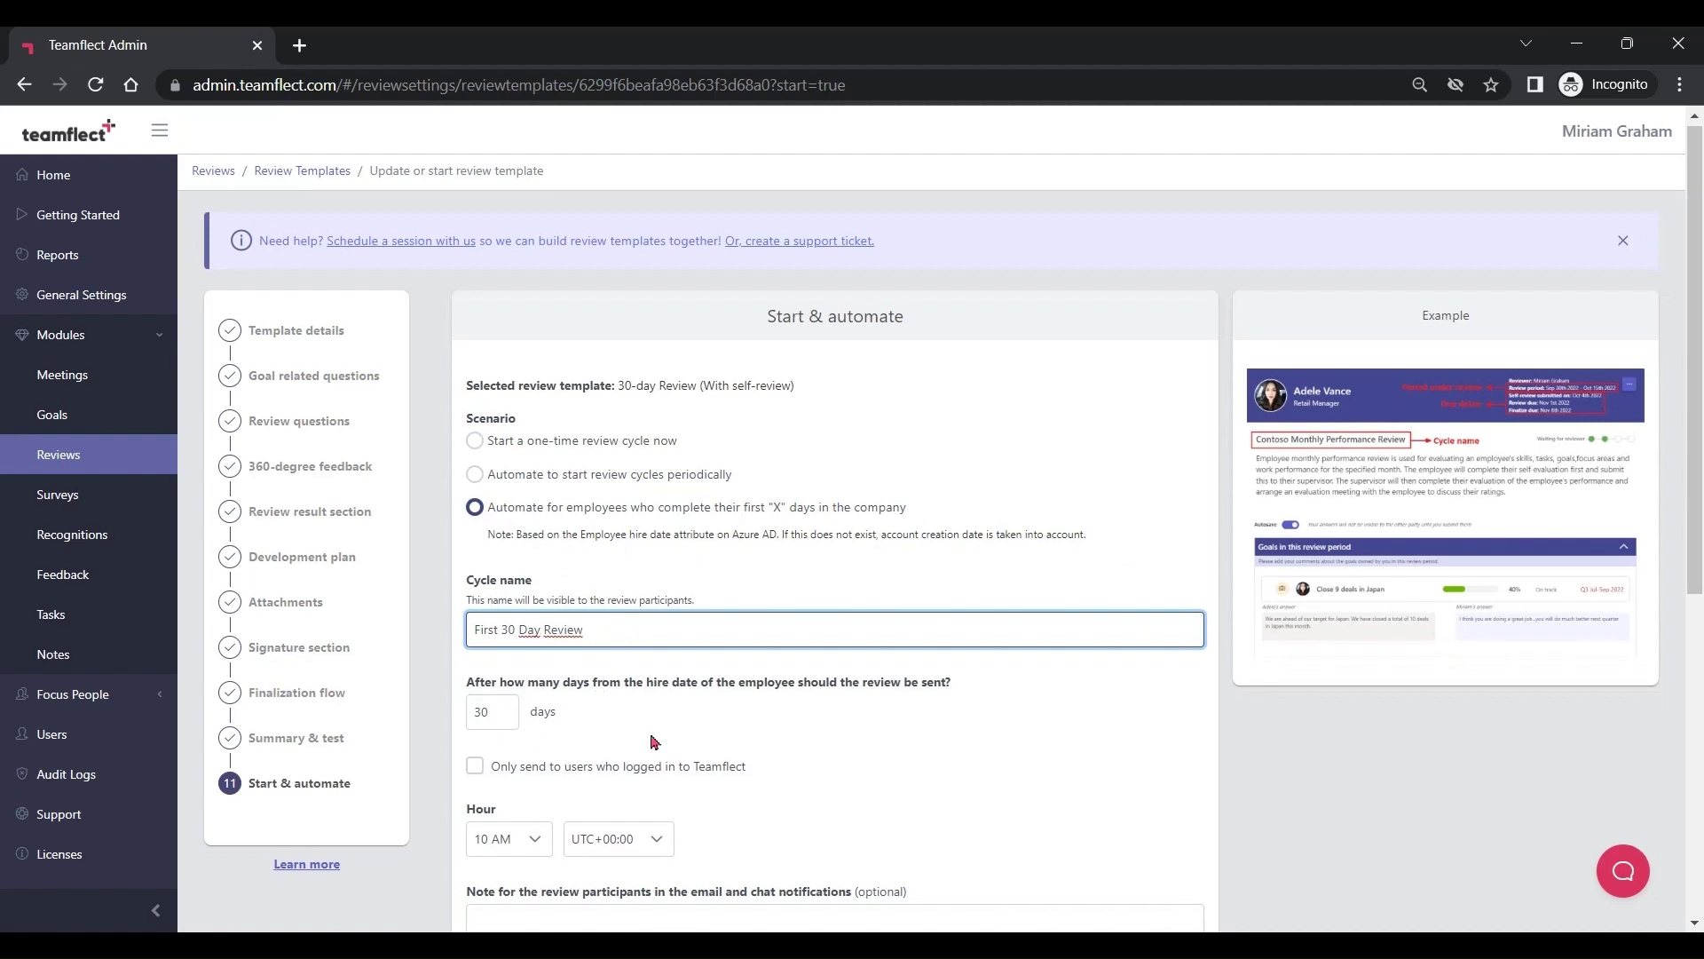
scroll(654, 742, down, 2)
scroll(654, 742, down, 4)
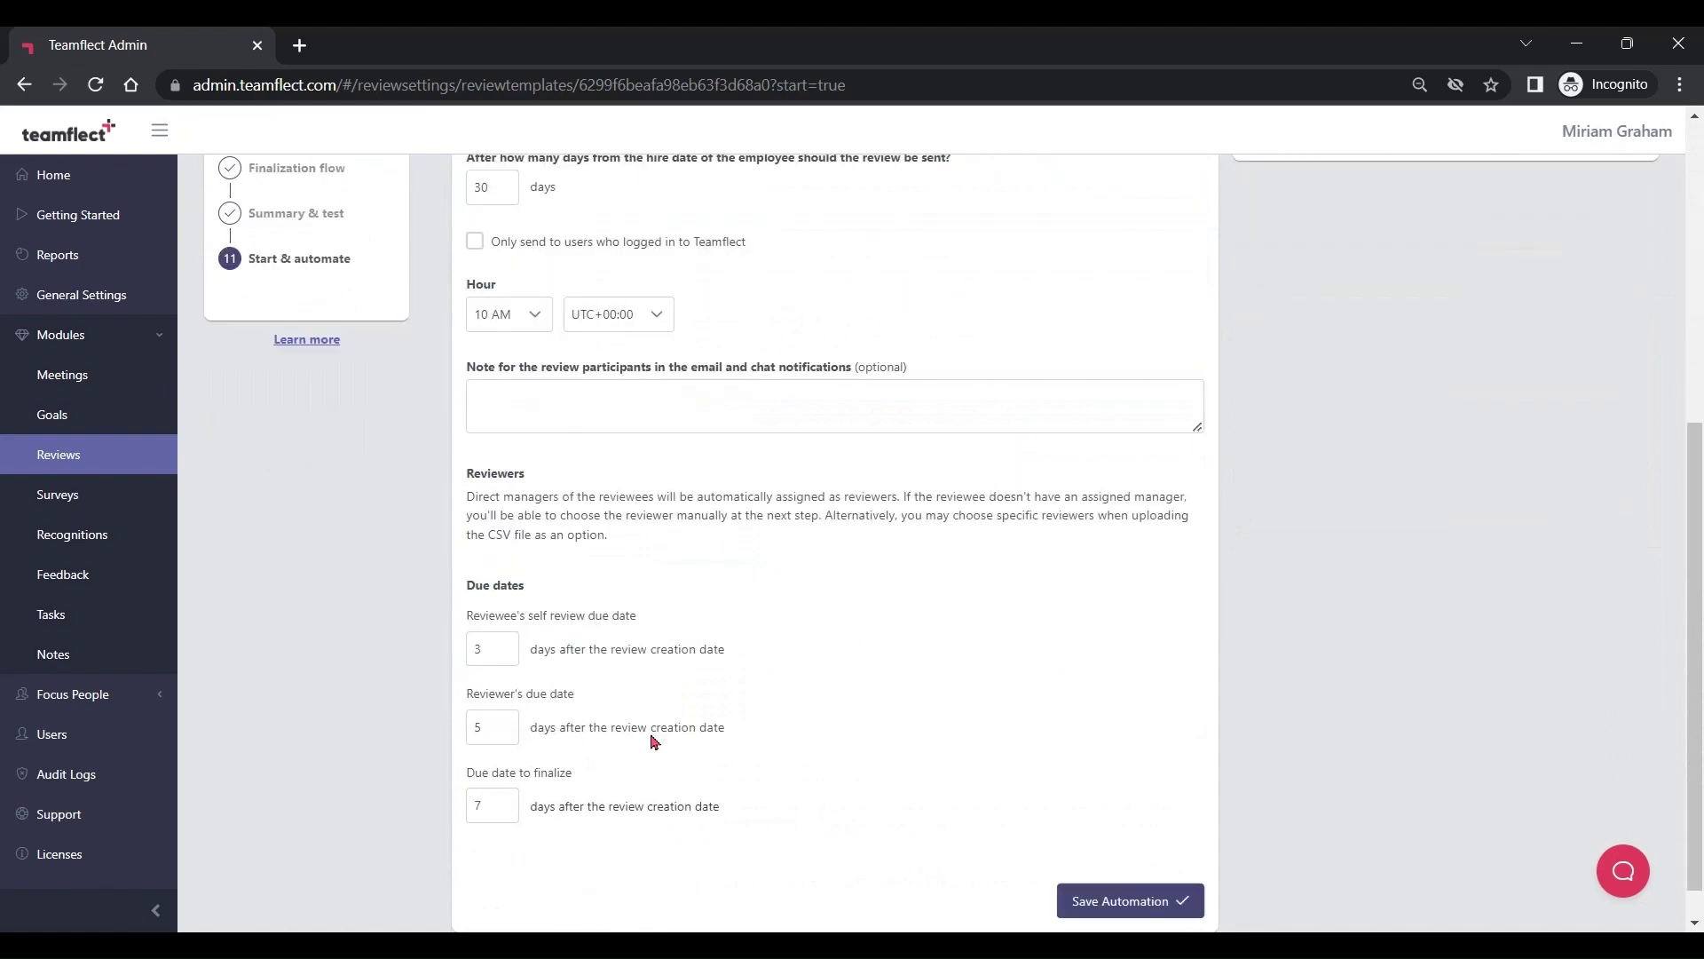
scroll(654, 742, down, 1)
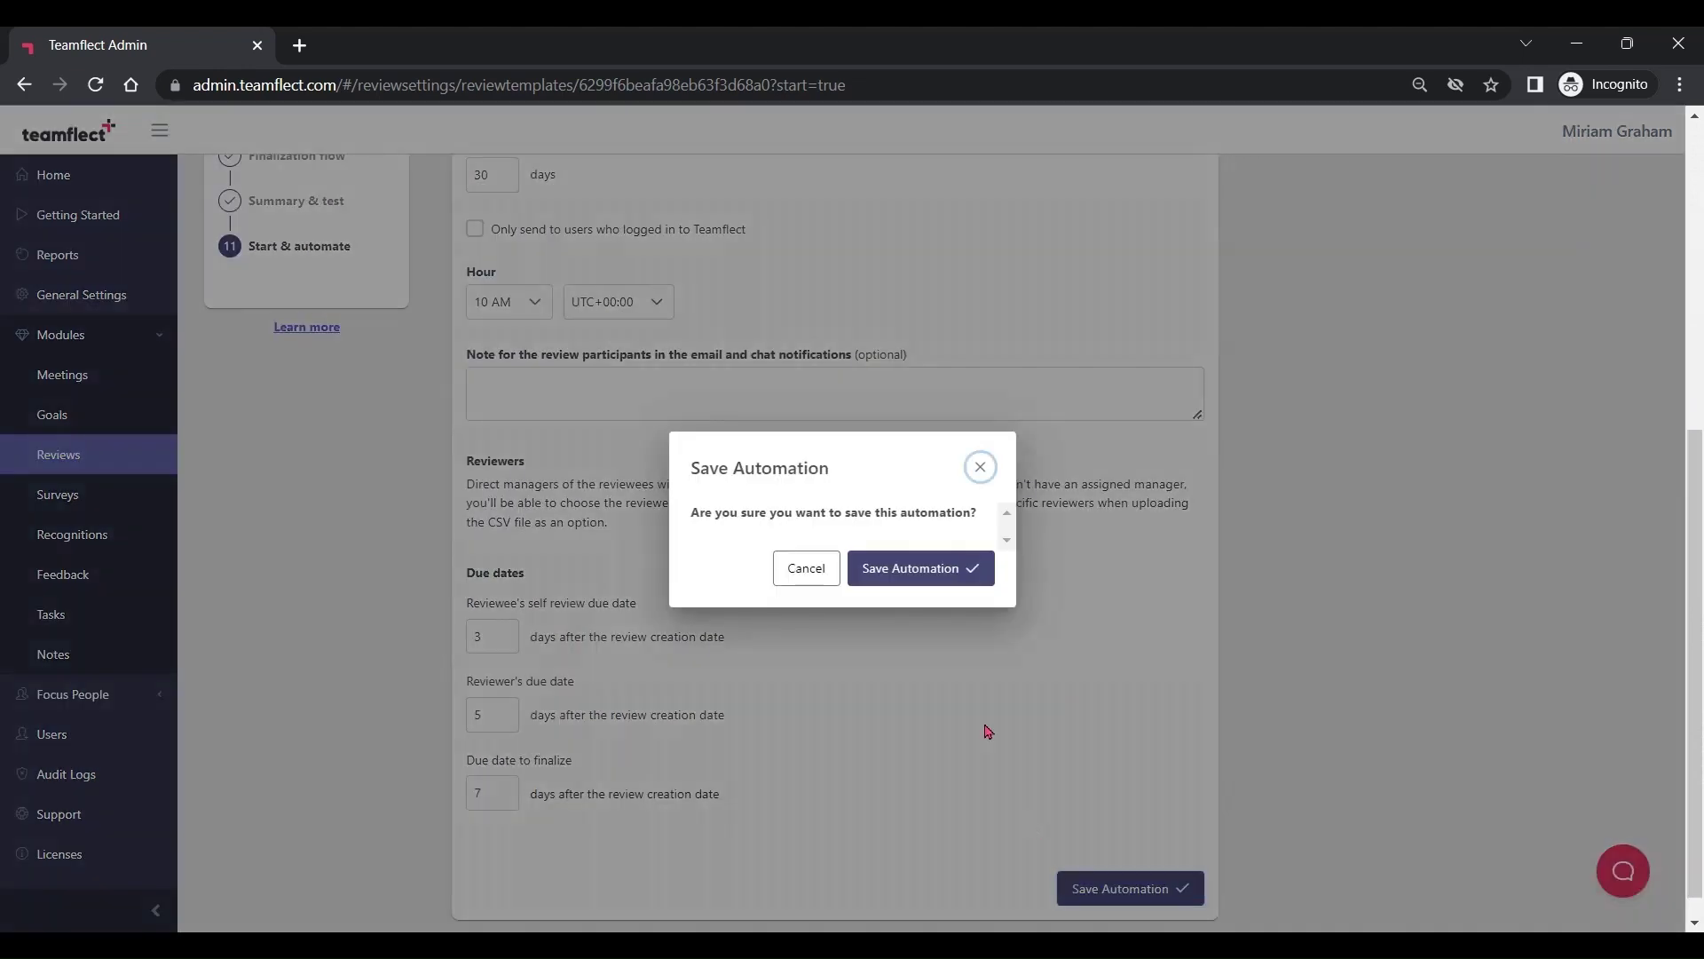
click(909, 572)
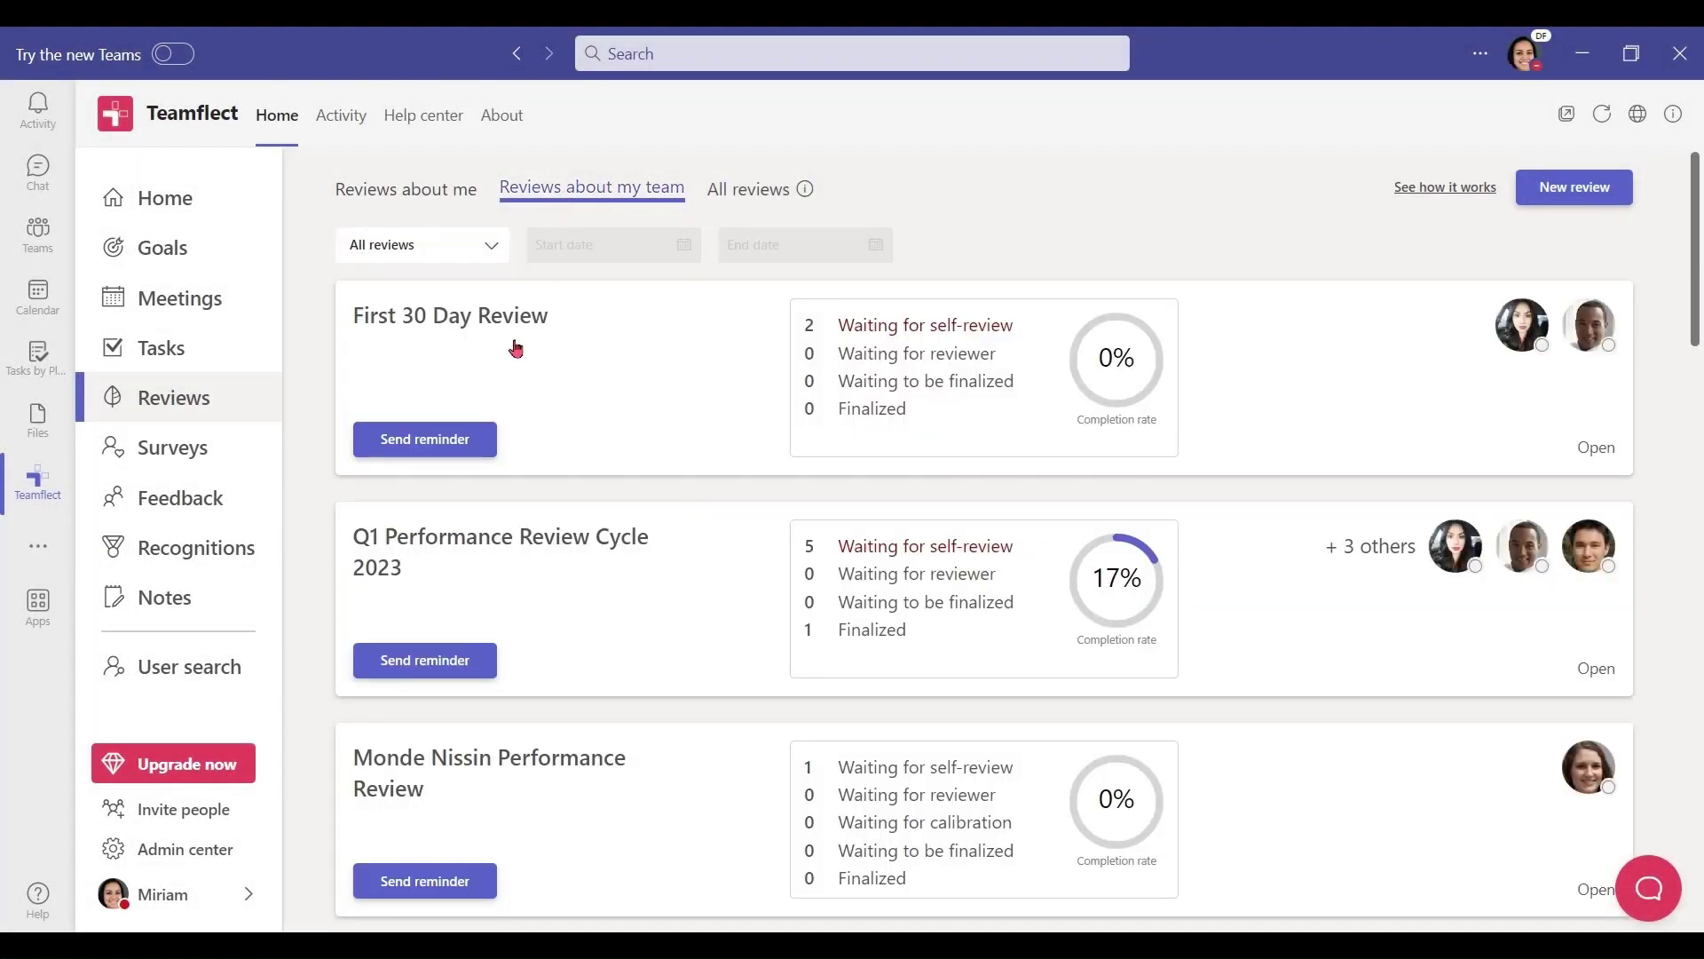
Step: Open the first reviewee's First 30 Day Review and scroll through its unanswered self-review questions
click(515, 348)
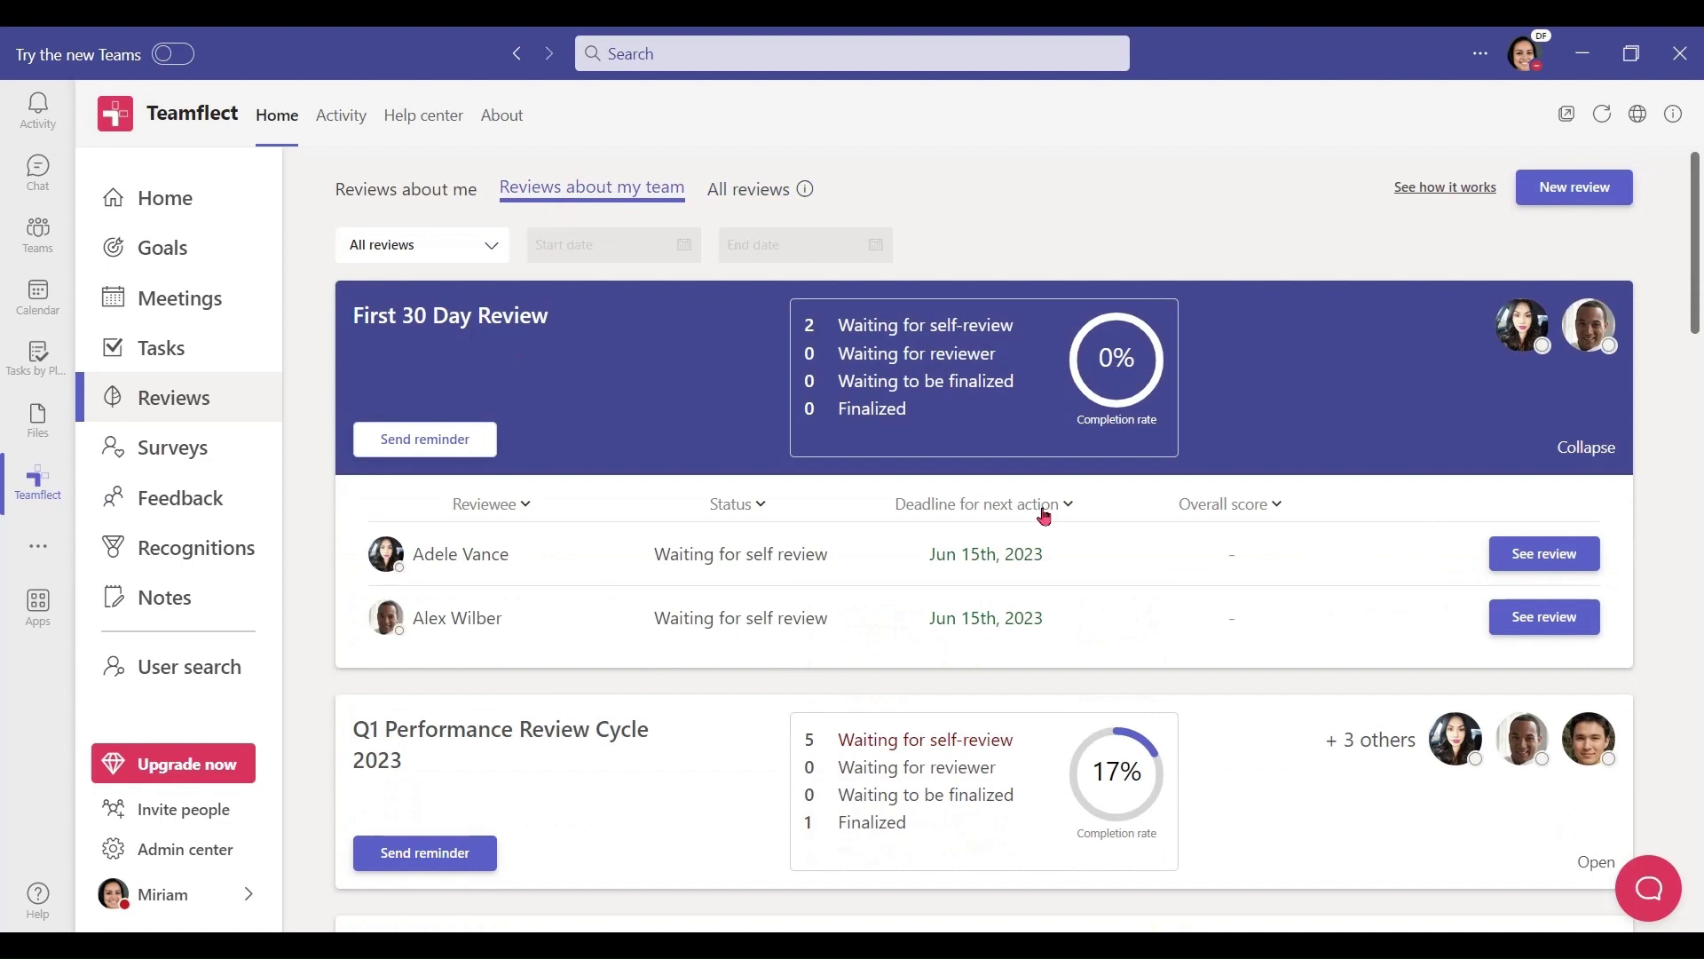
click(1498, 568)
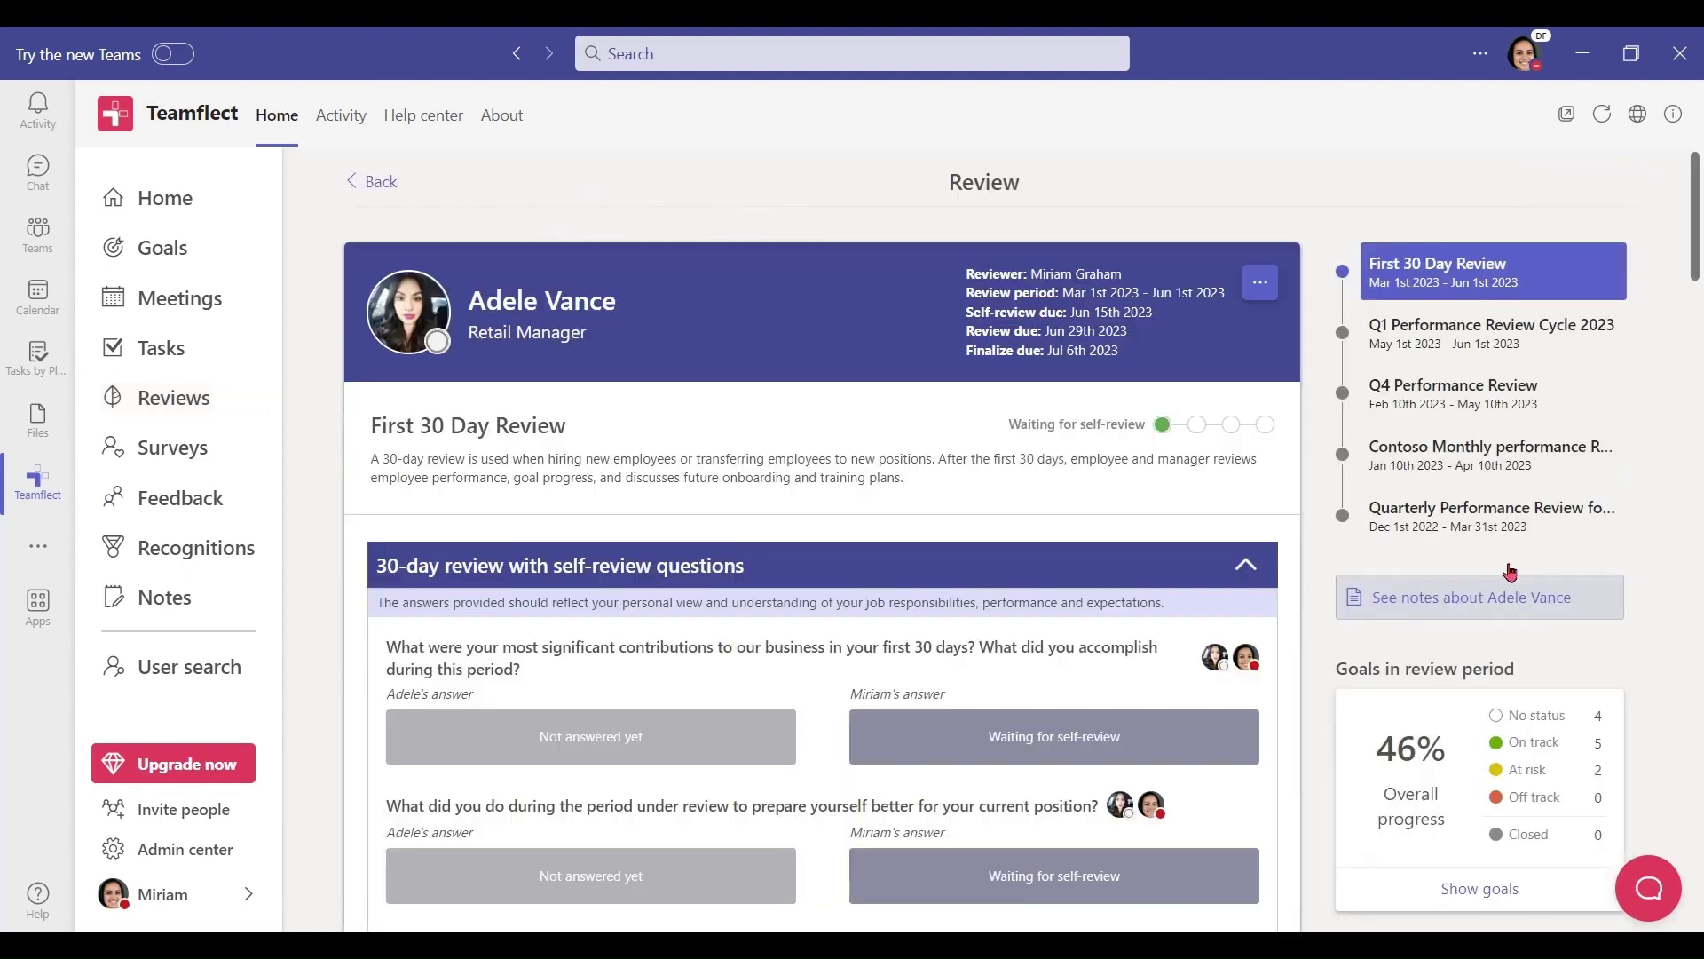
scroll(1312, 661, down, 3)
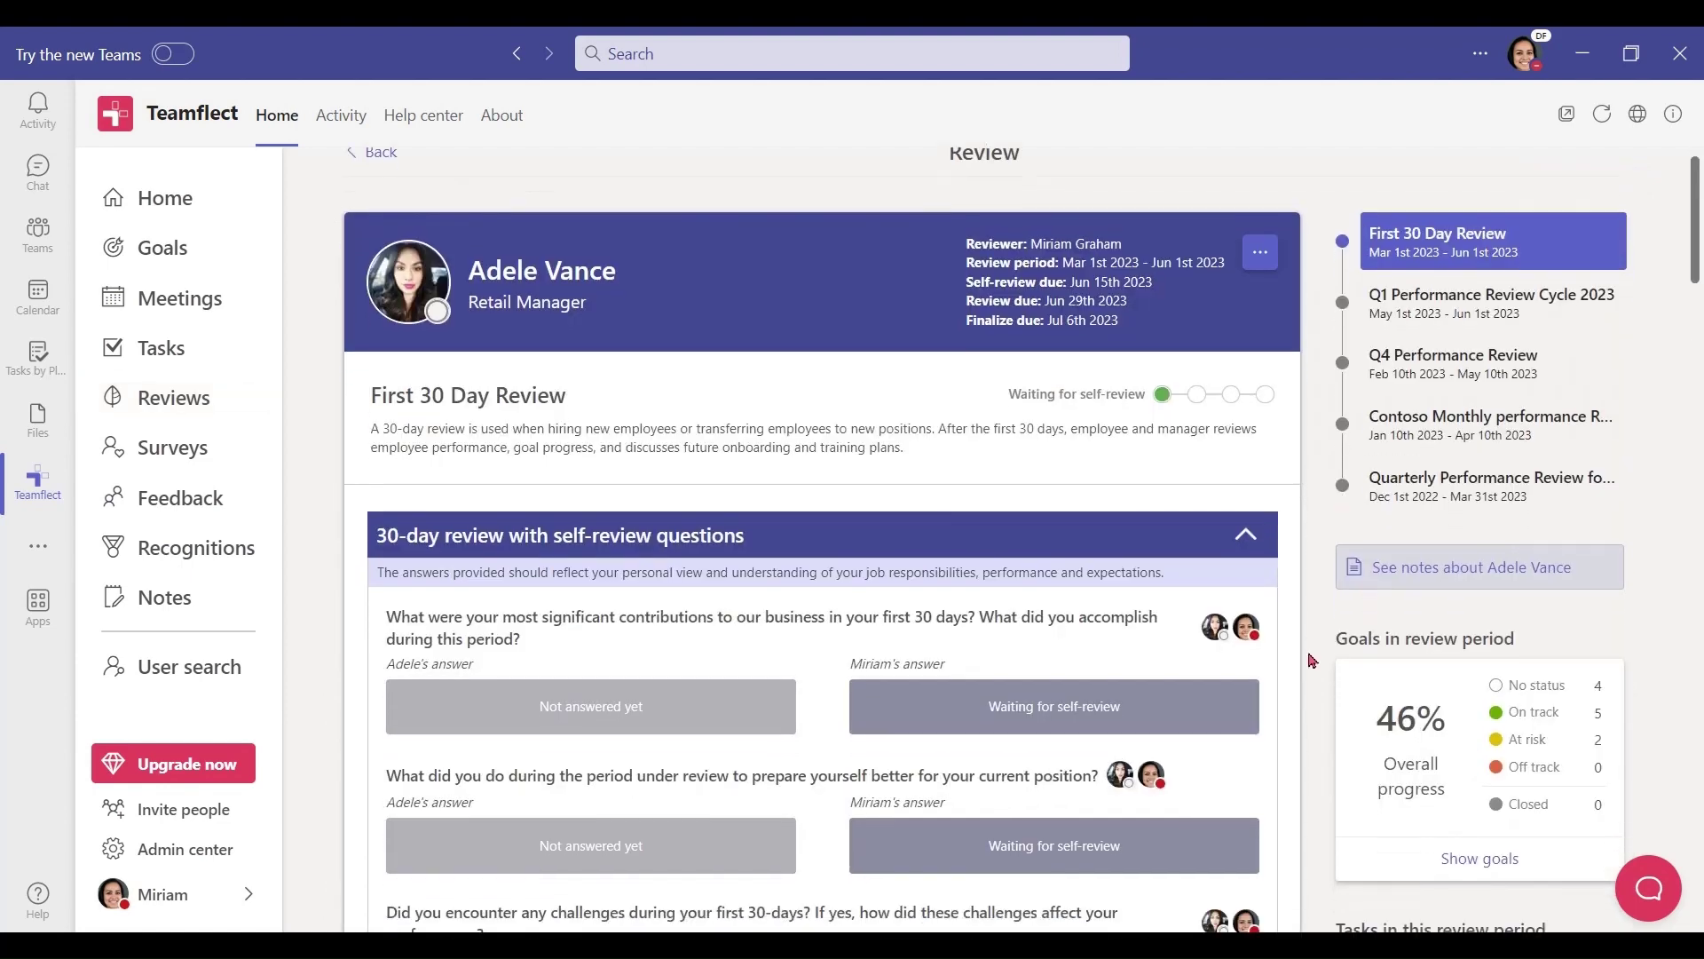
scroll(1311, 662, down, 5)
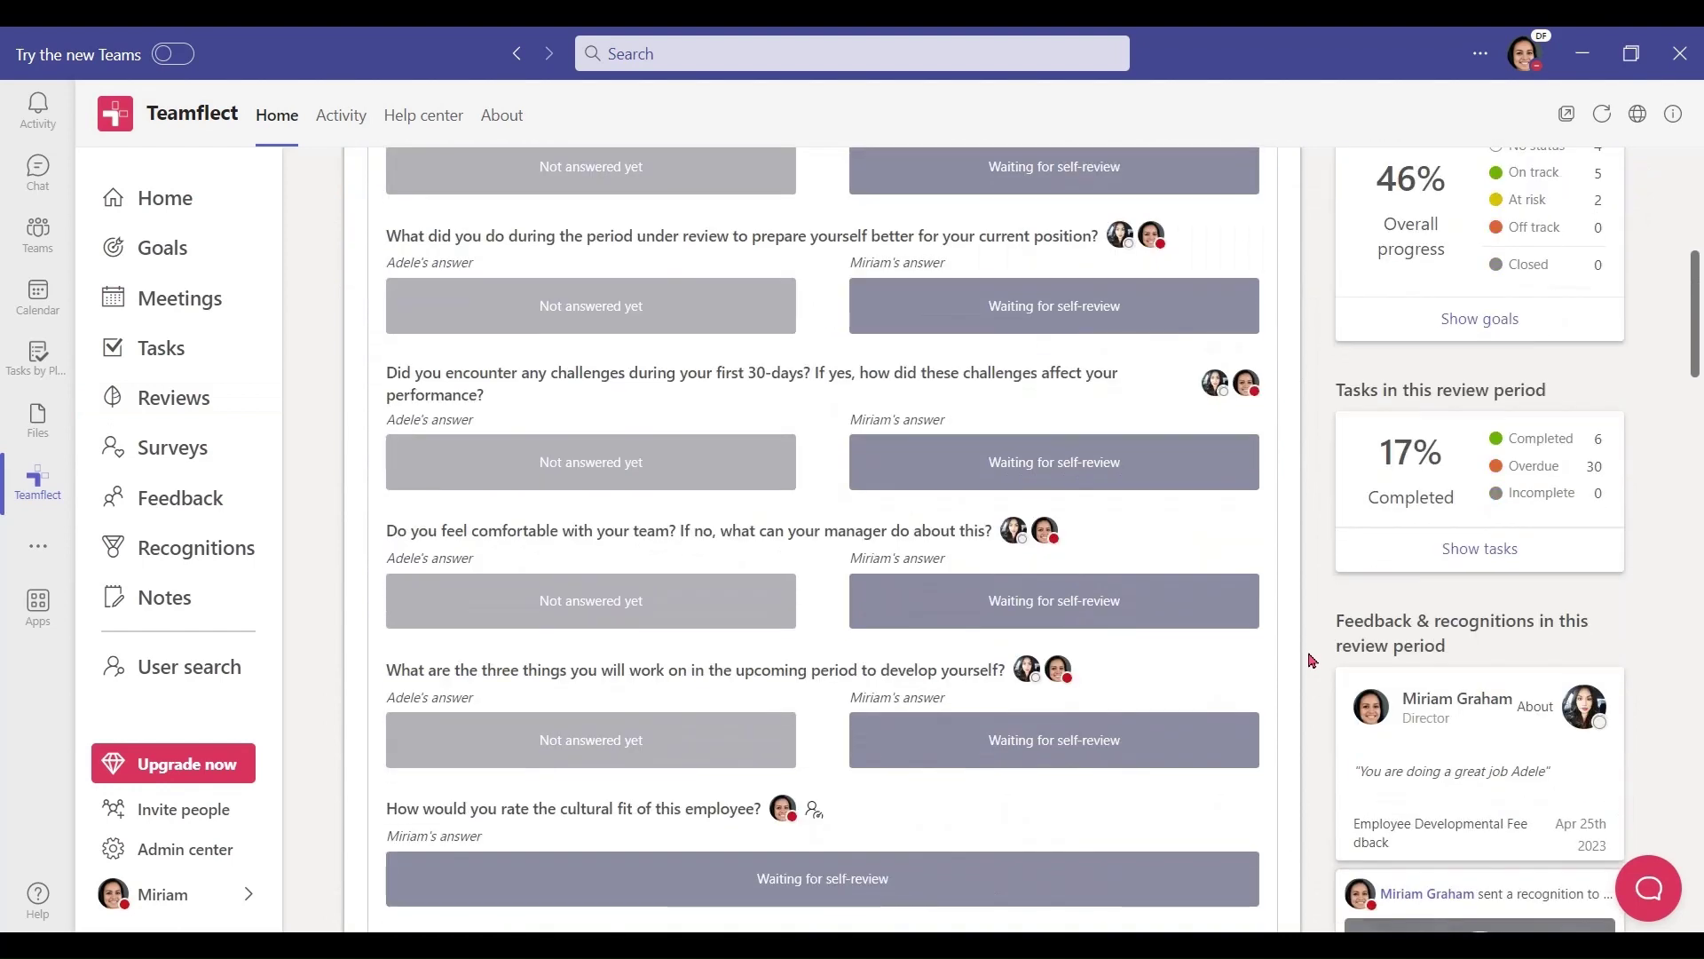
scroll(1312, 661, down, 5)
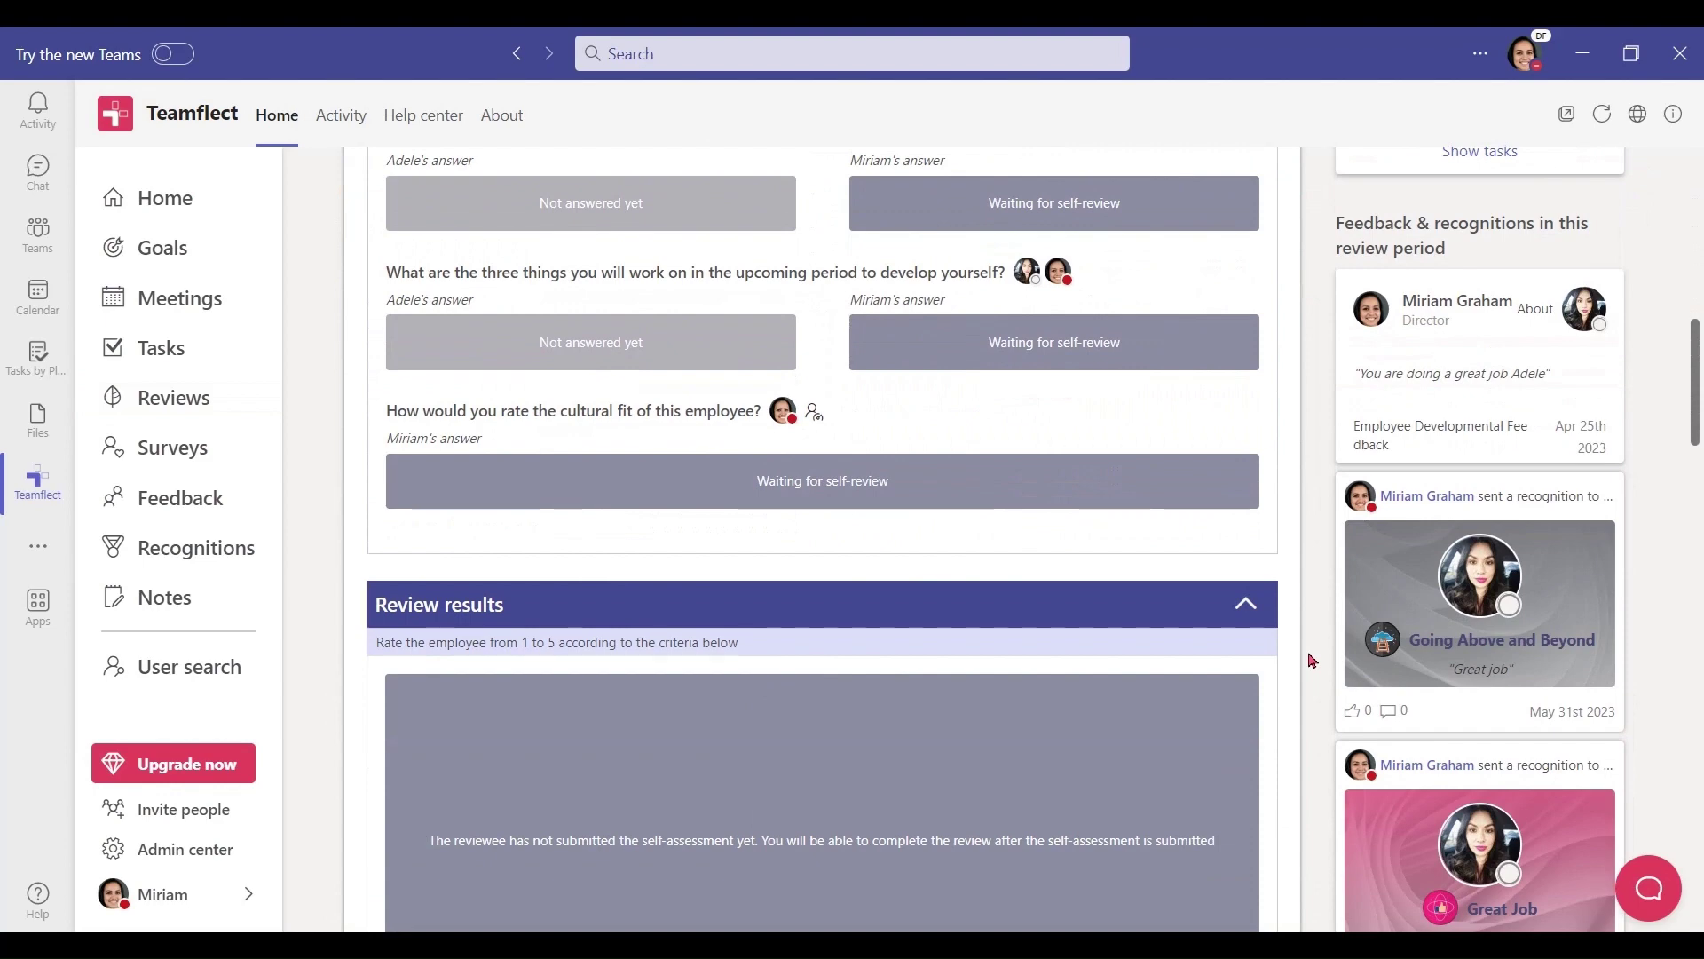
scroll(1312, 661, down, 5)
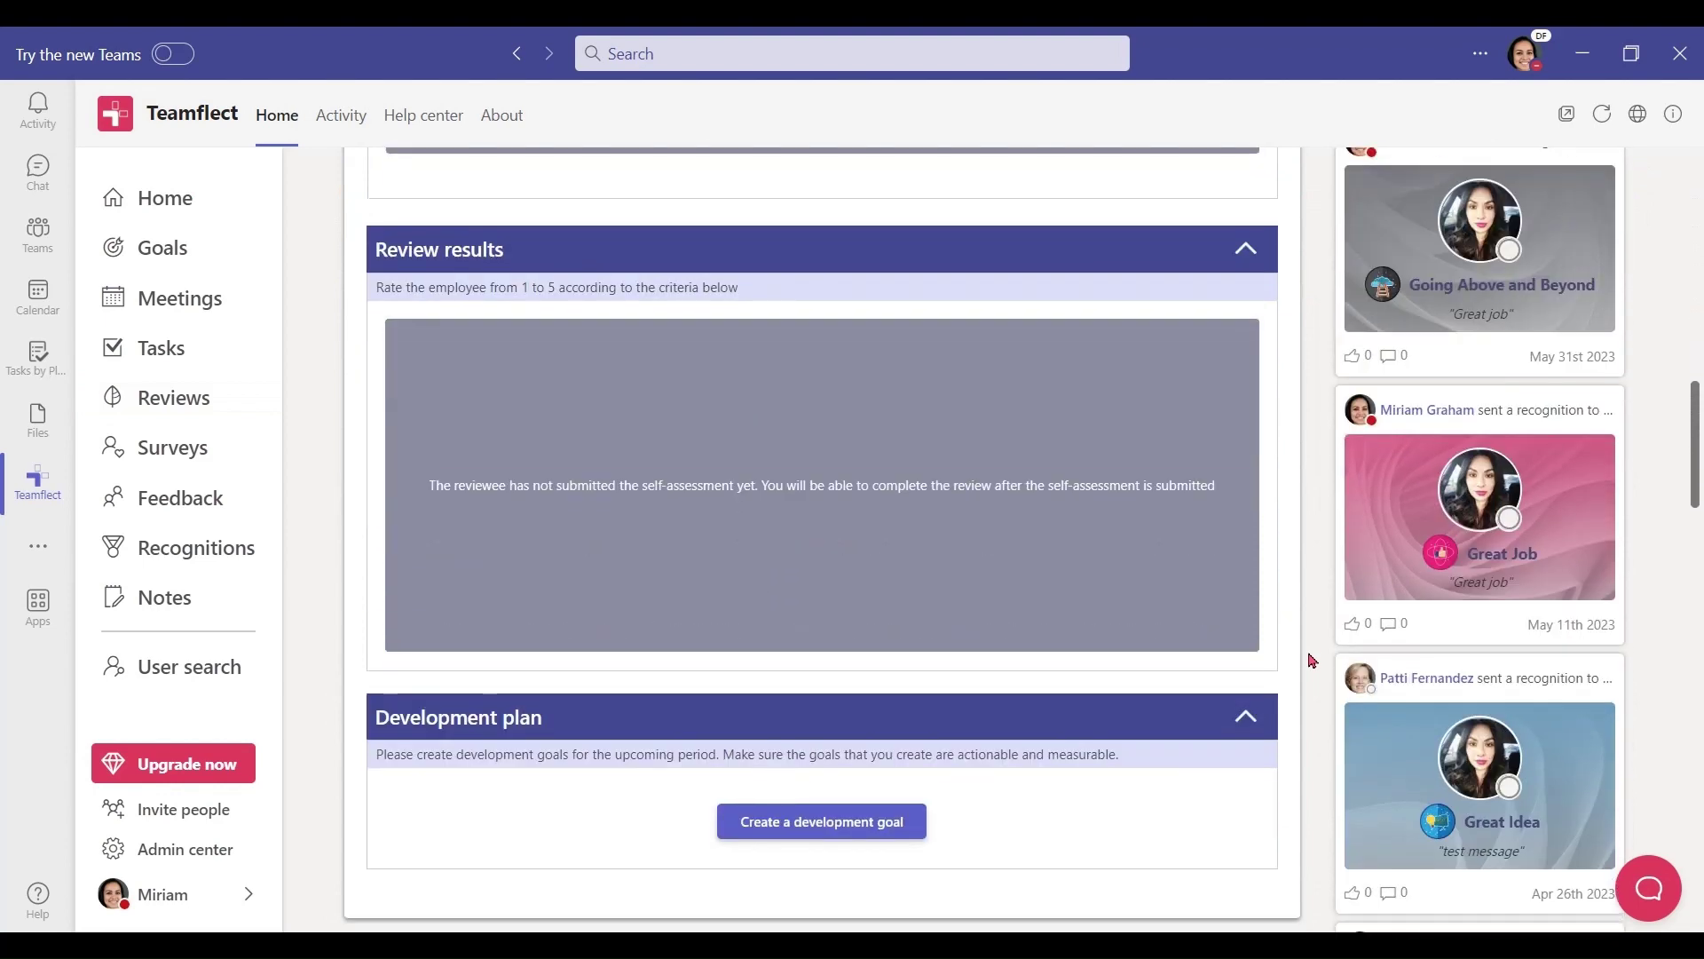
scroll(1312, 662, down, 2)
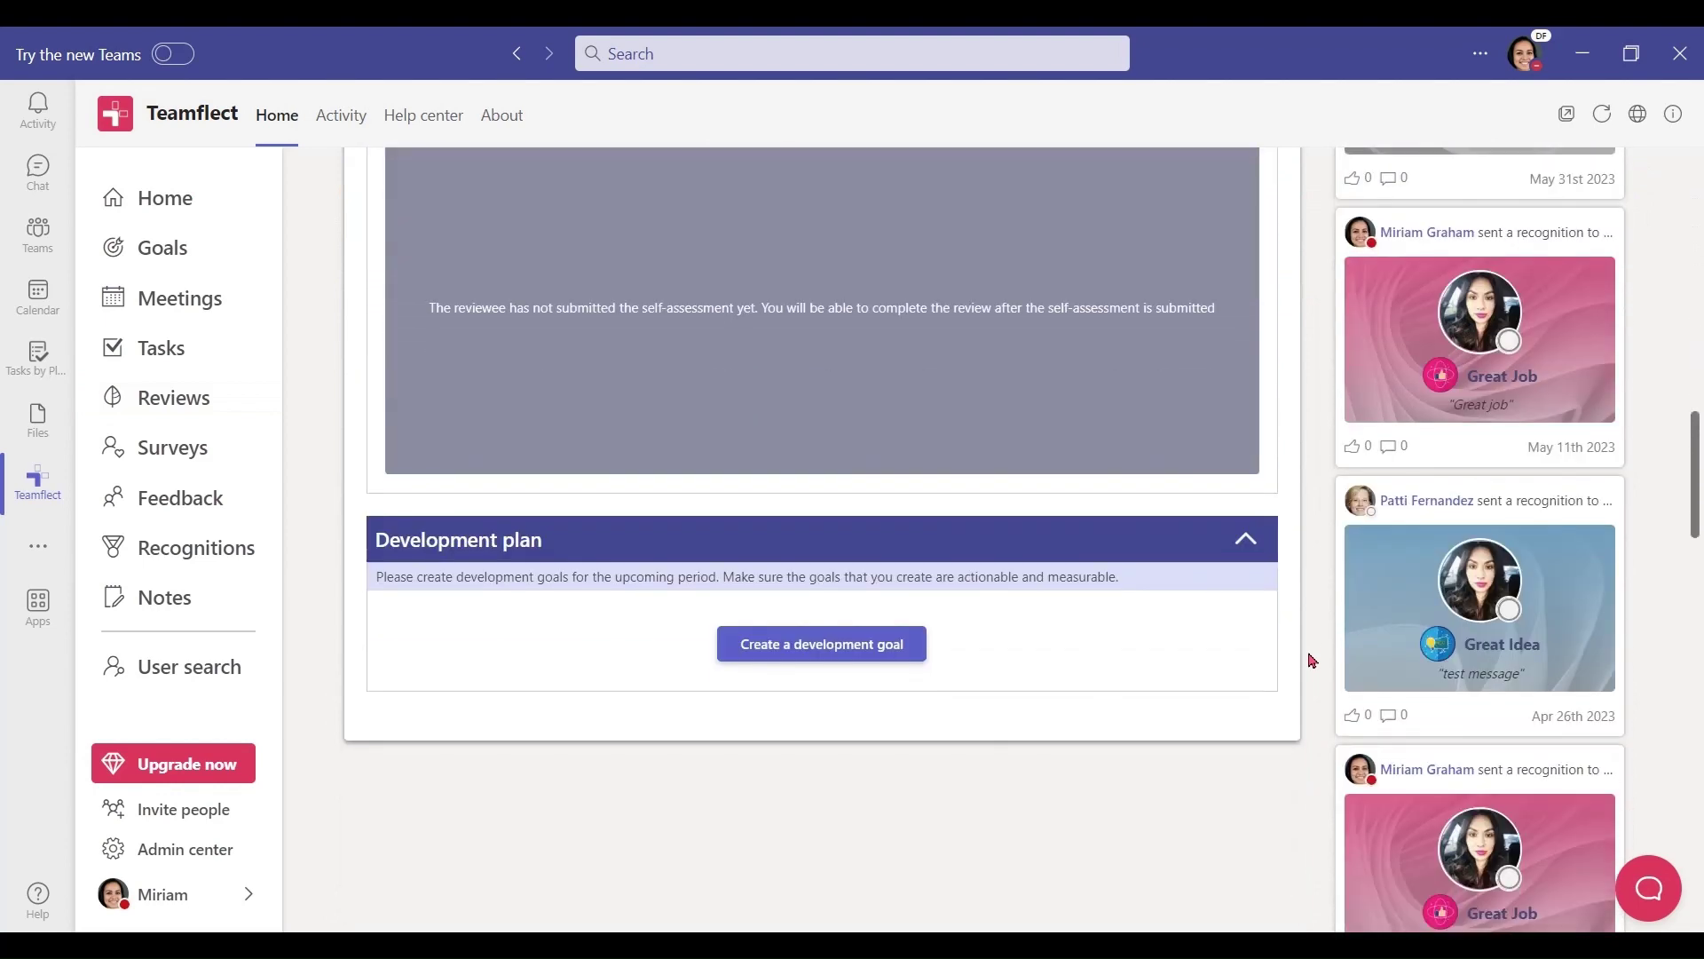
scroll(1312, 661, up, 3)
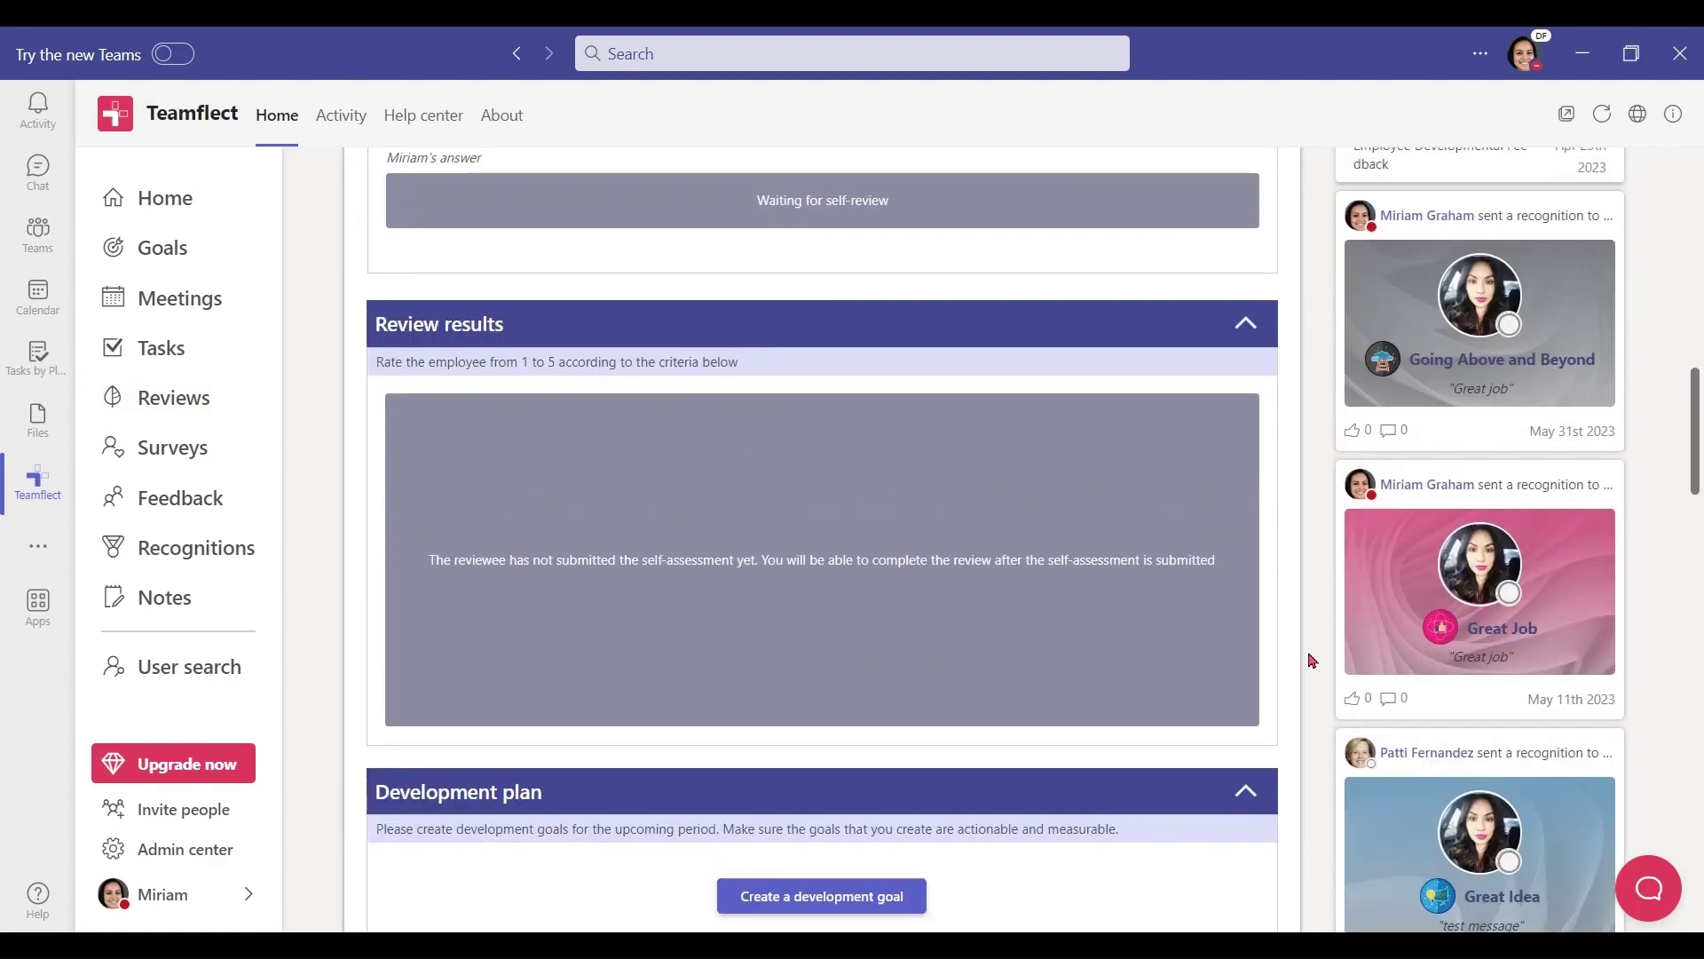
scroll(1312, 661, up, 4)
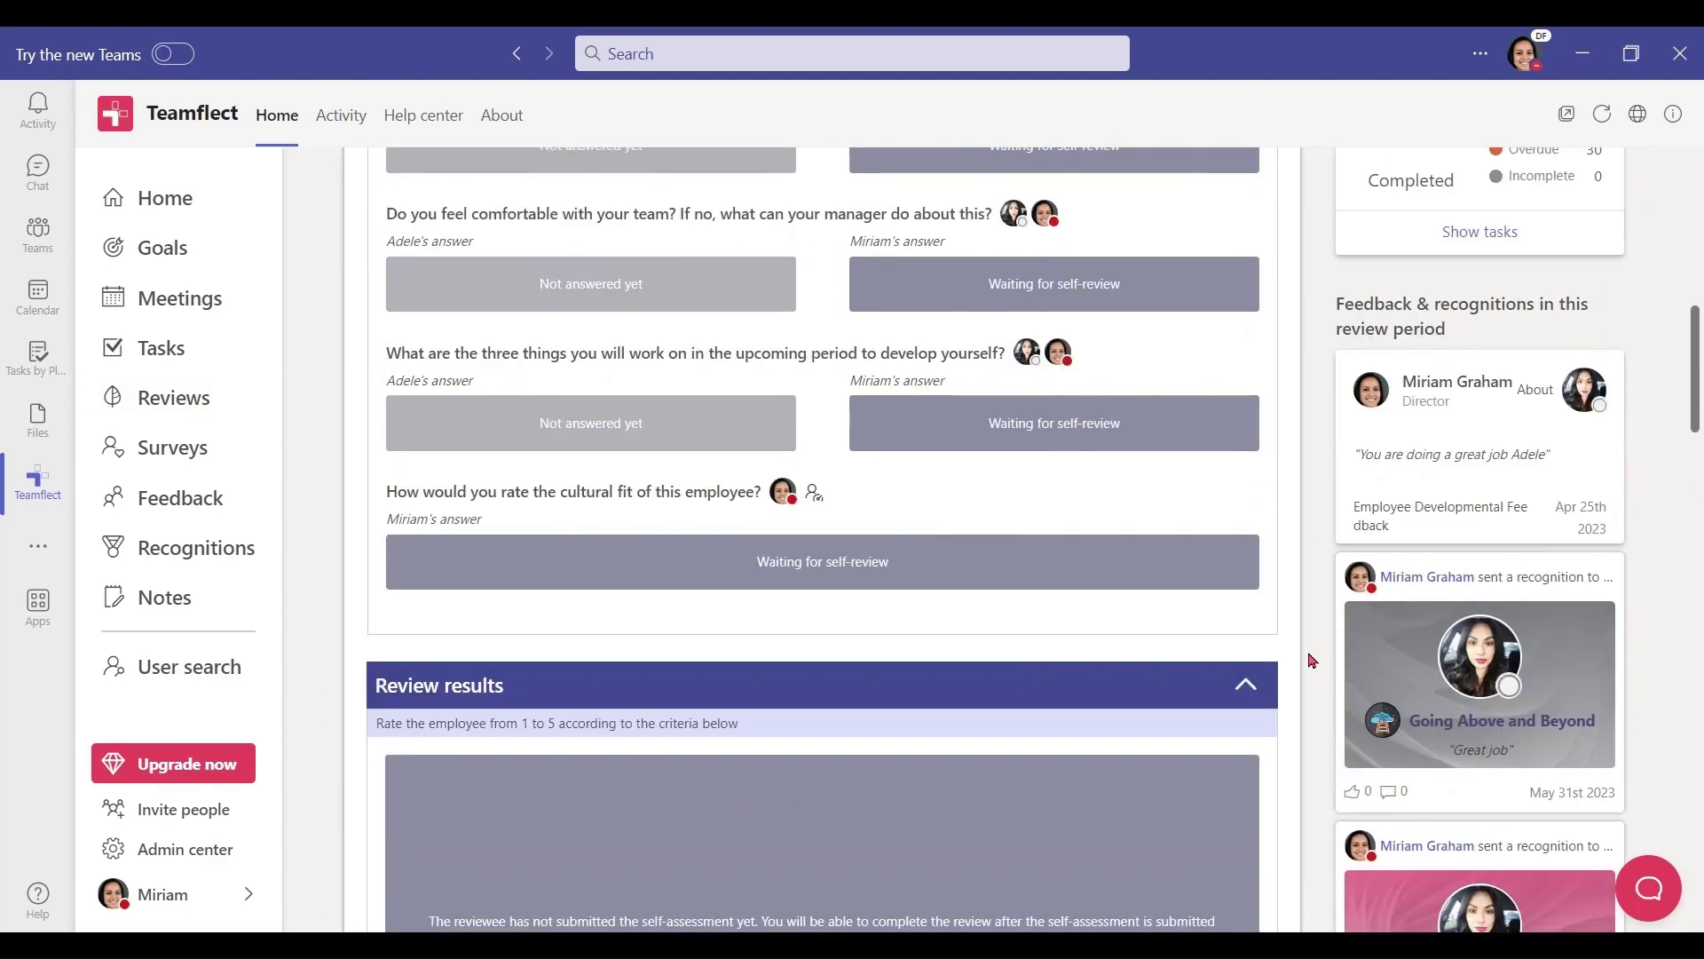